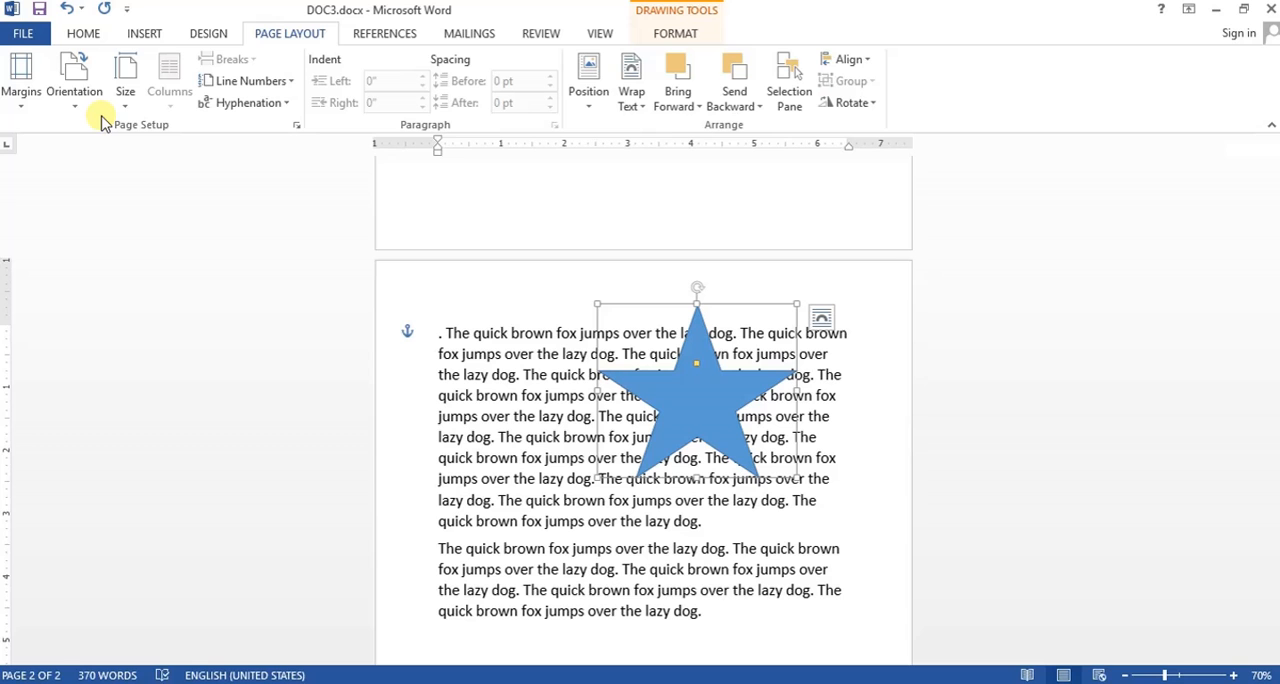
- Apply the Office 2003 Default margin preset, with 1" top and bottom and 1.25" left and right
{"action": "scroll", "coordinate": [771, 251], "scroll_direction": "up", "scroll_amount": 6}
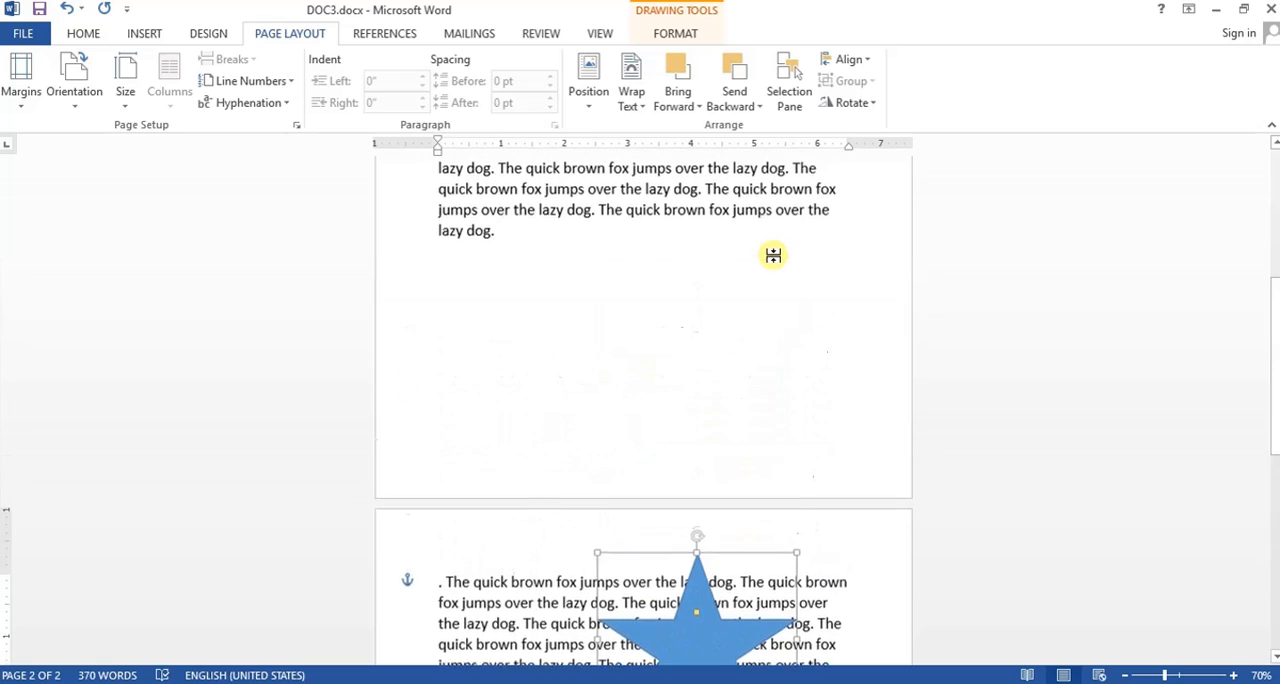
{"action": "scroll", "coordinate": [771, 253], "scroll_direction": "up", "scroll_amount": 2}
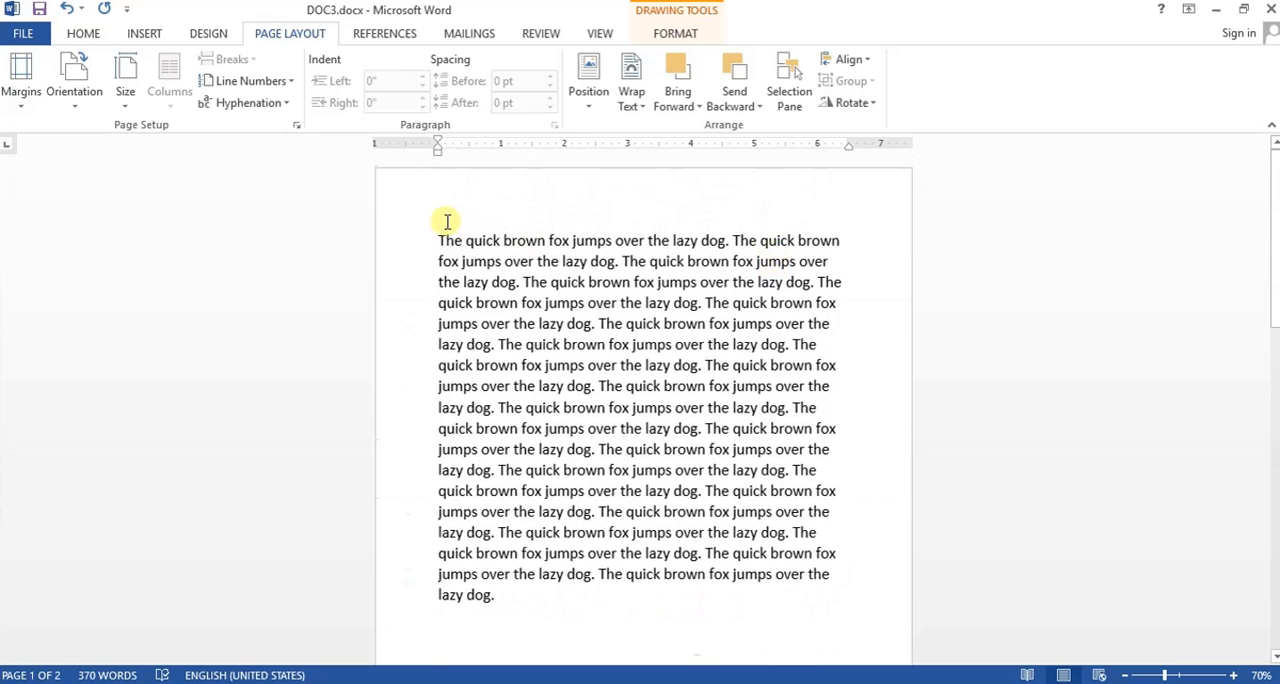
{"action": "left_click_drag", "start_coordinate": [441, 237], "coordinate": [508, 604]}
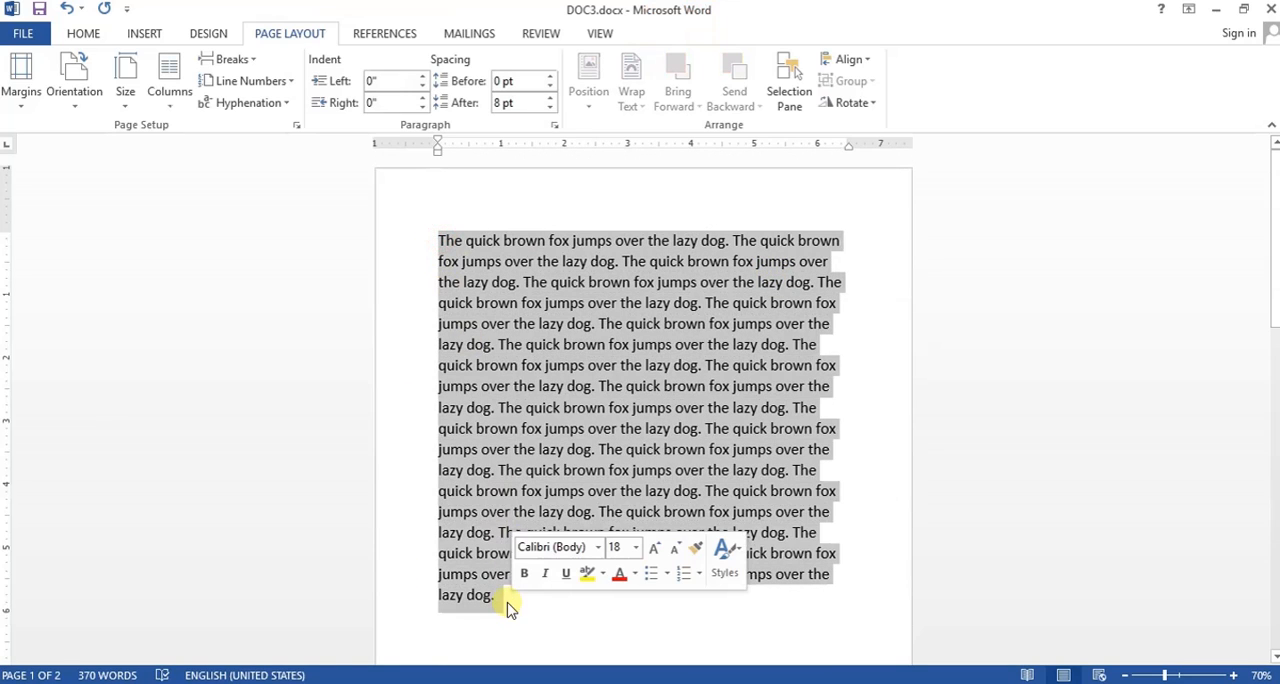
{"action": "left_click", "coordinate": [673, 384]}
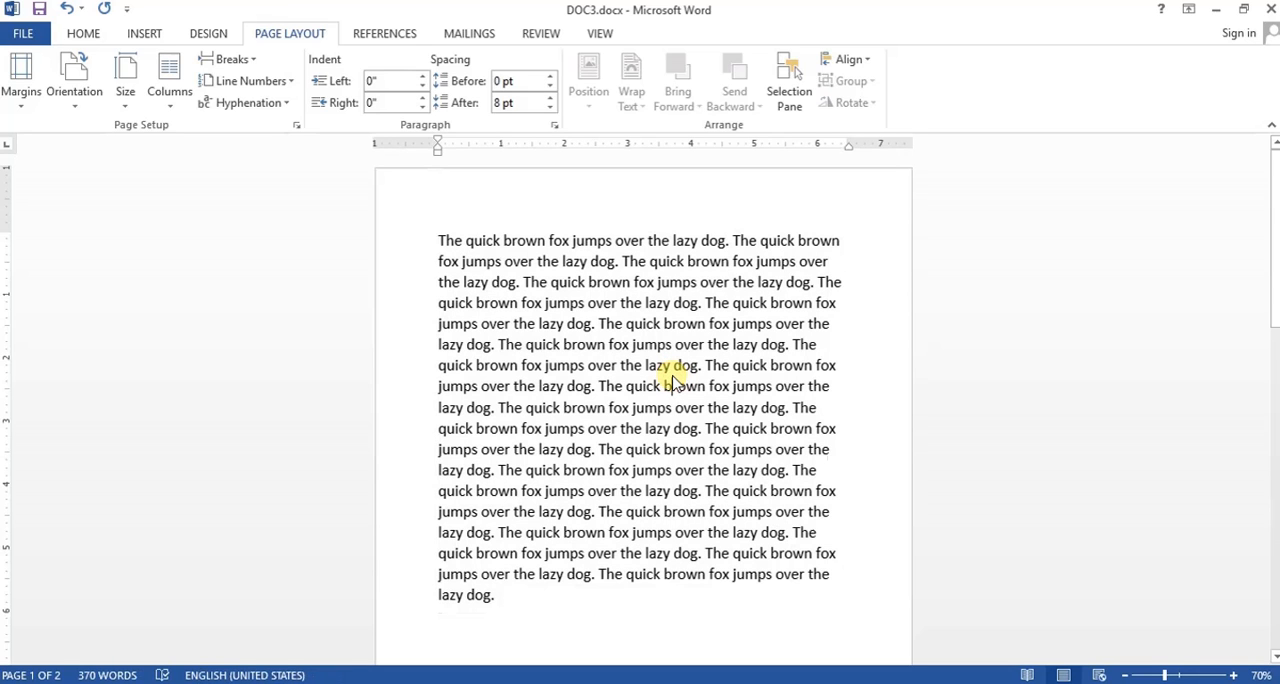
{"action": "scroll", "coordinate": [673, 384], "scroll_direction": "up", "scroll_amount": 1}
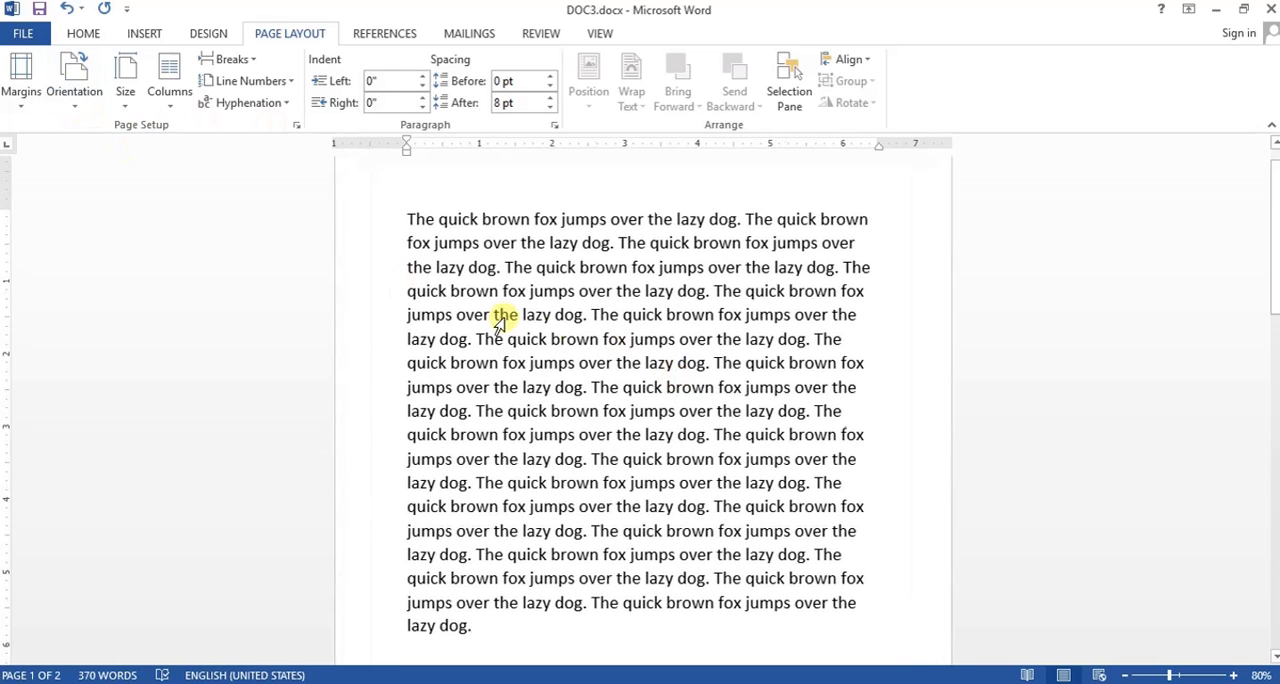
{"action": "left_click", "coordinate": [23, 95]}
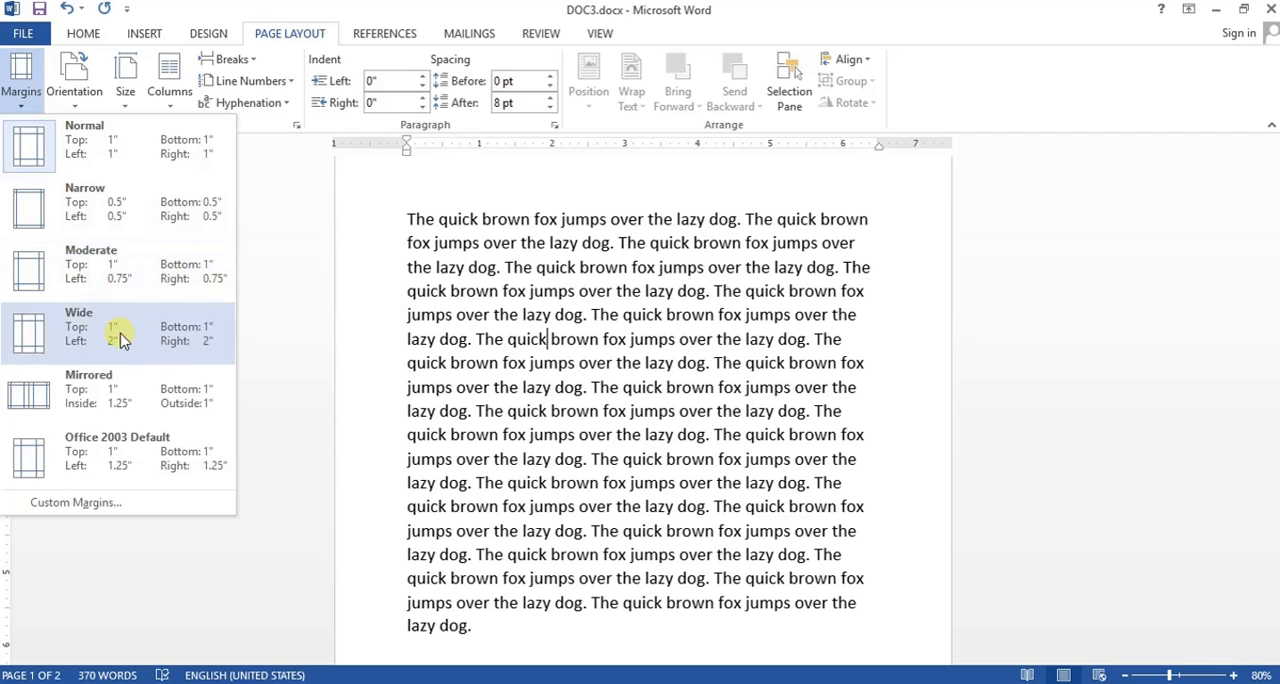
{"action": "left_click", "coordinate": [118, 455]}
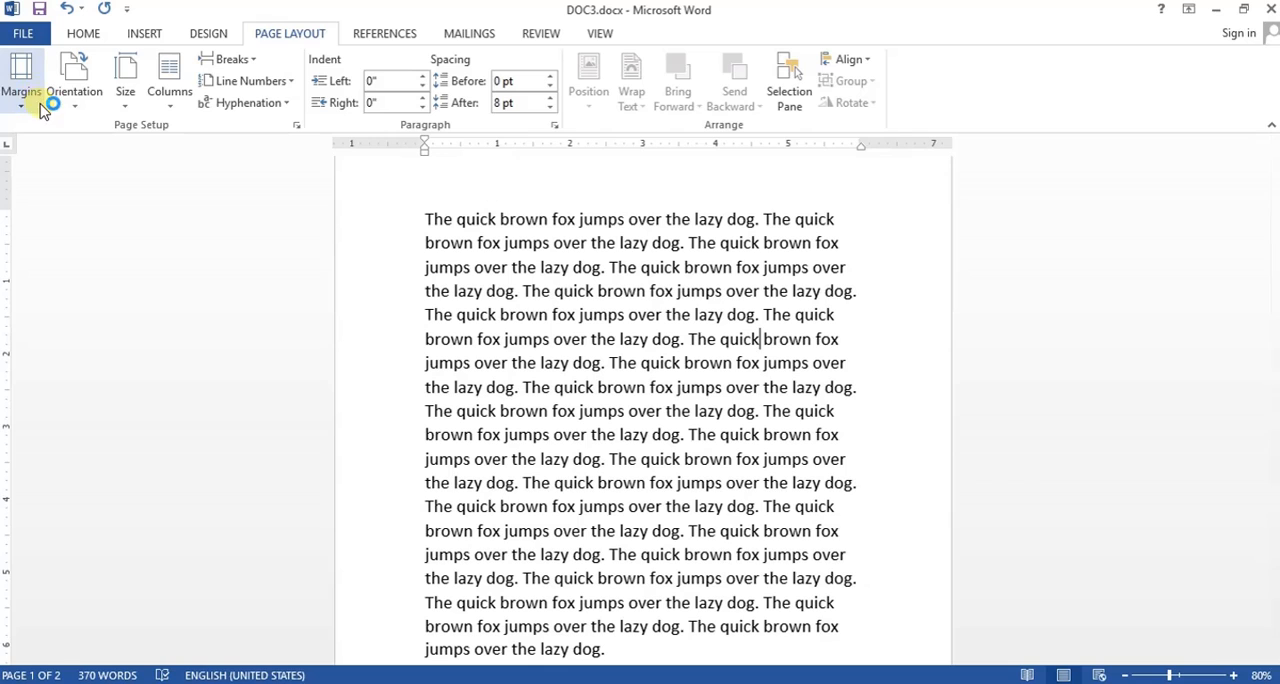
- Change the document's margins to the Moderate preset, with 1" top and bottom and 0.75" left and right
{"action": "left_click", "coordinate": [800, 293]}
{"action": "scroll", "coordinate": [820, 347], "scroll_direction": "up", "scroll_amount": 1}
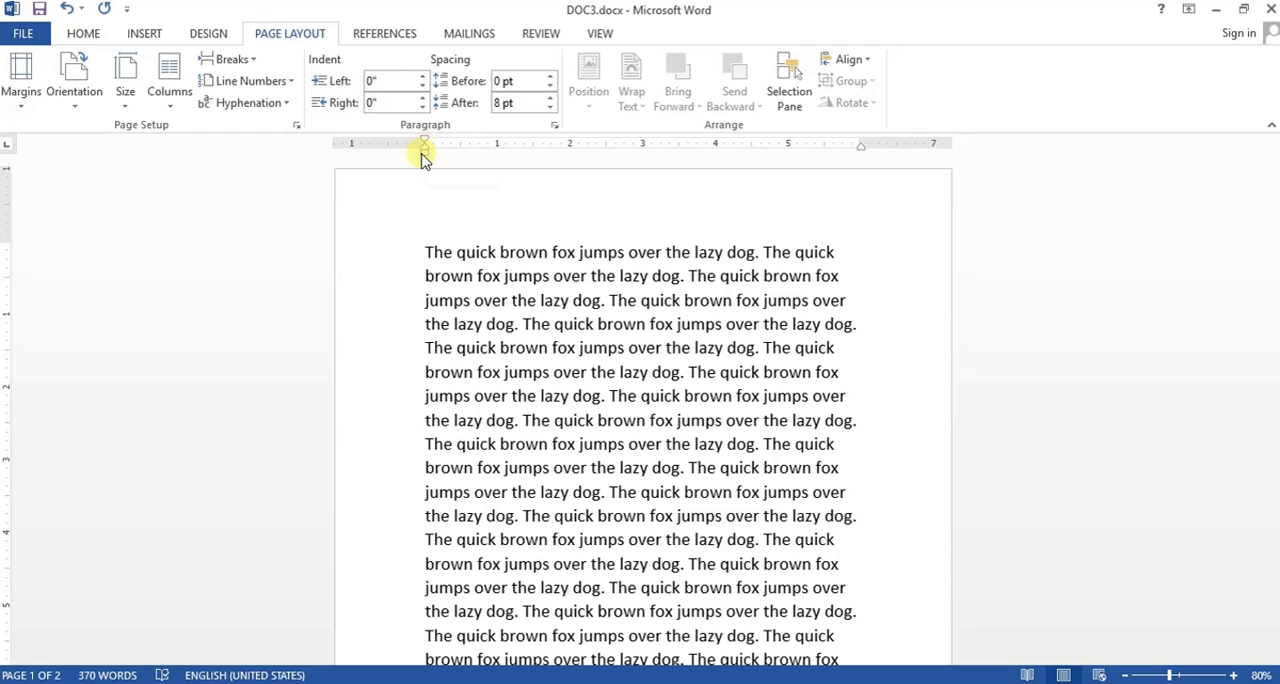
{"action": "mouse_move", "coordinate": [423, 143]}
{"action": "left_mouse_down"}
{"action": "mouse_move", "coordinate": [491, 143]}
{"action": "mouse_move", "coordinate": [425, 149]}
{"action": "left_mouse_up"}
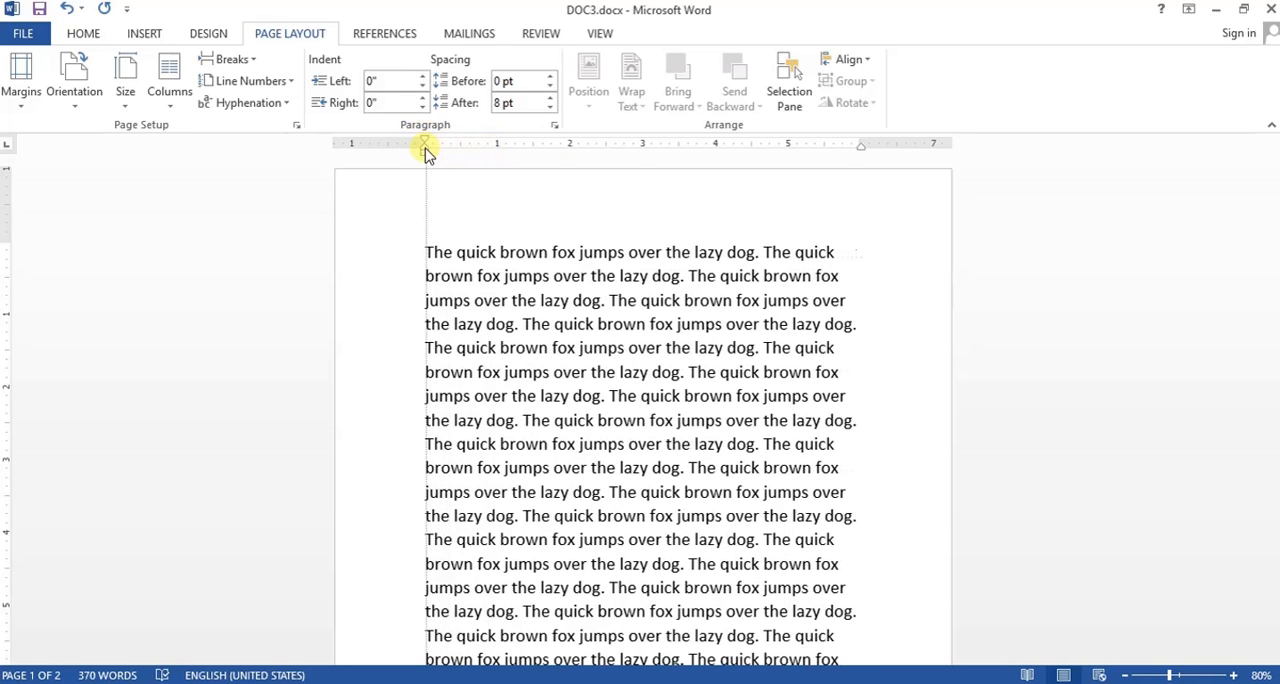
{"action": "left_click", "coordinate": [22, 100]}
{"action": "left_click", "coordinate": [70, 268]}
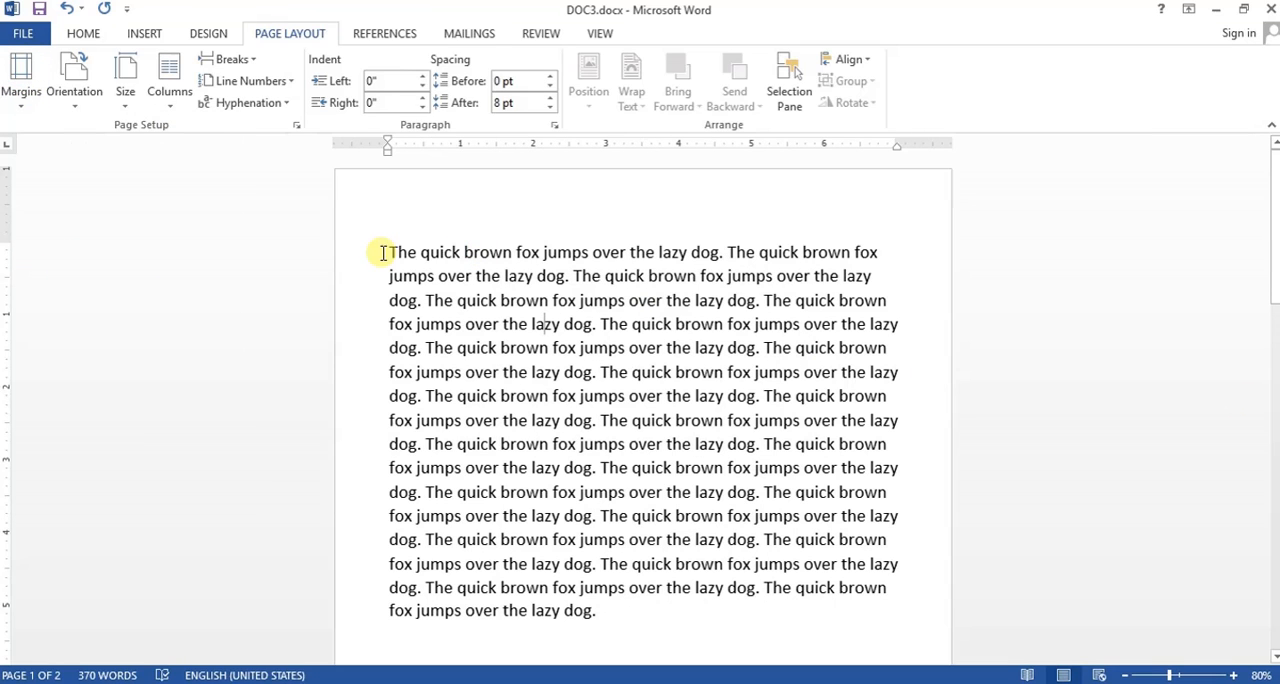
- Switch the document to the Wide margin preset, with 1" top and bottom and 2" left and right
{"action": "scroll", "coordinate": [920, 346], "scroll_direction": "down", "scroll_amount": 3}
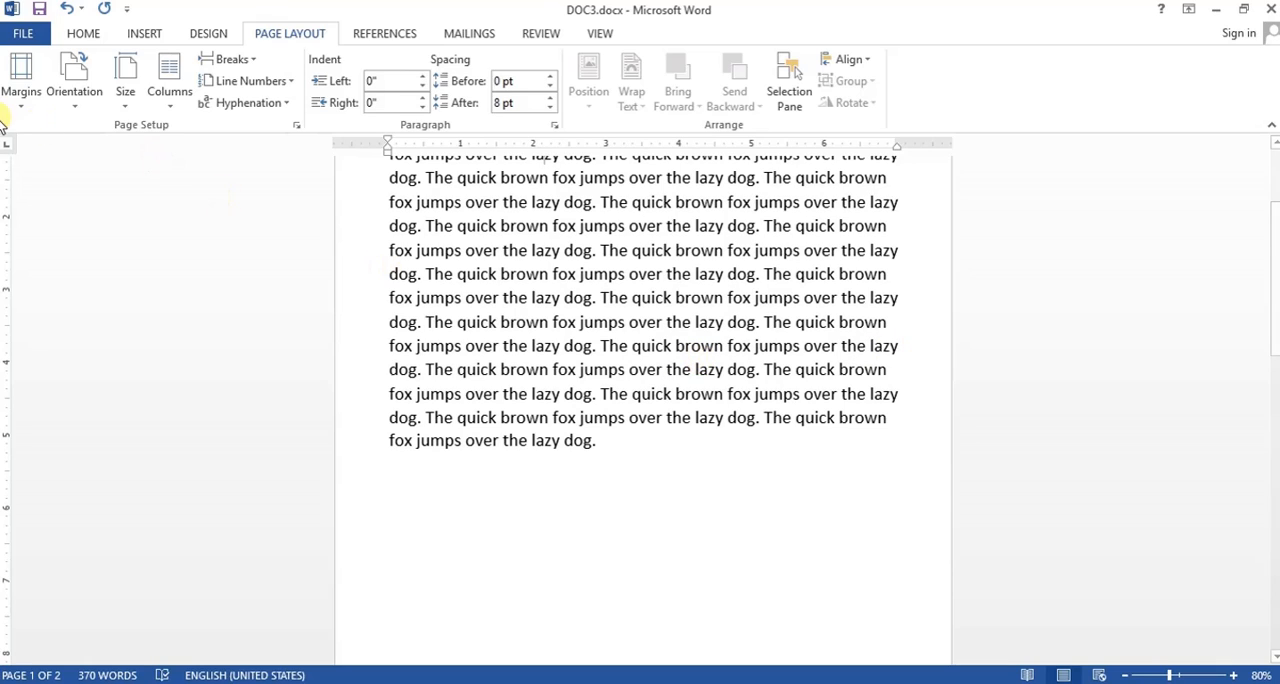
{"action": "left_click", "coordinate": [21, 78]}
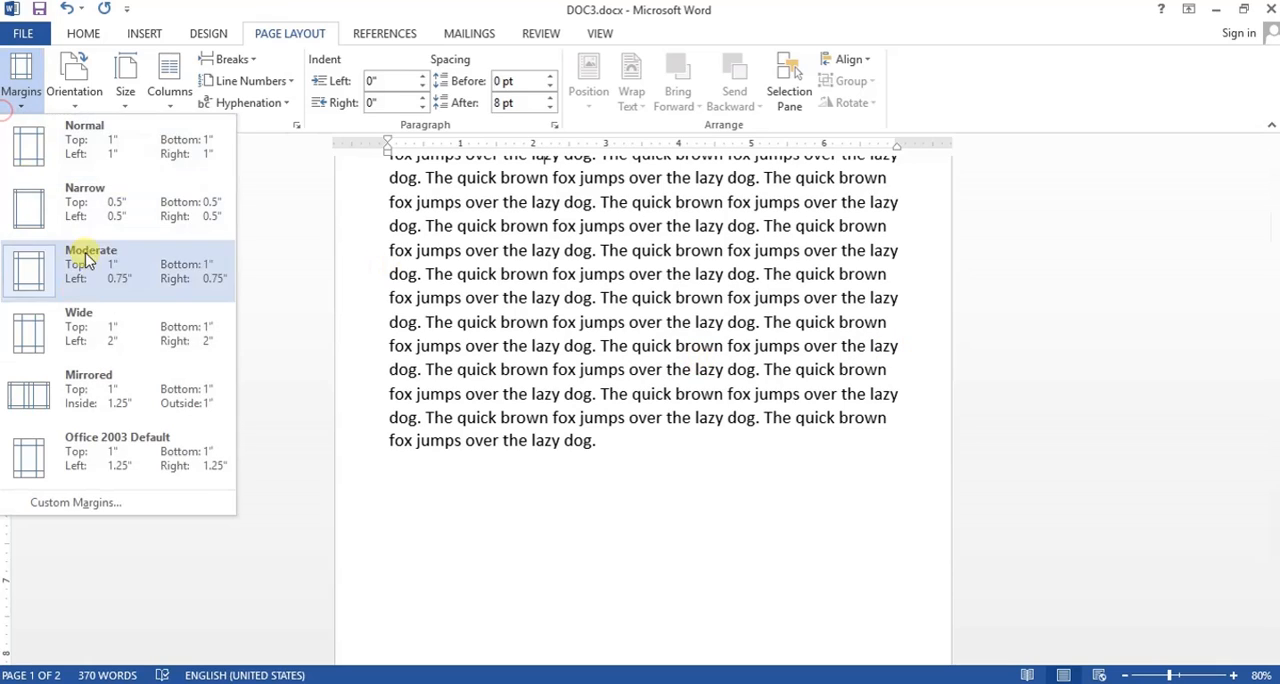
{"action": "left_click", "coordinate": [99, 340]}
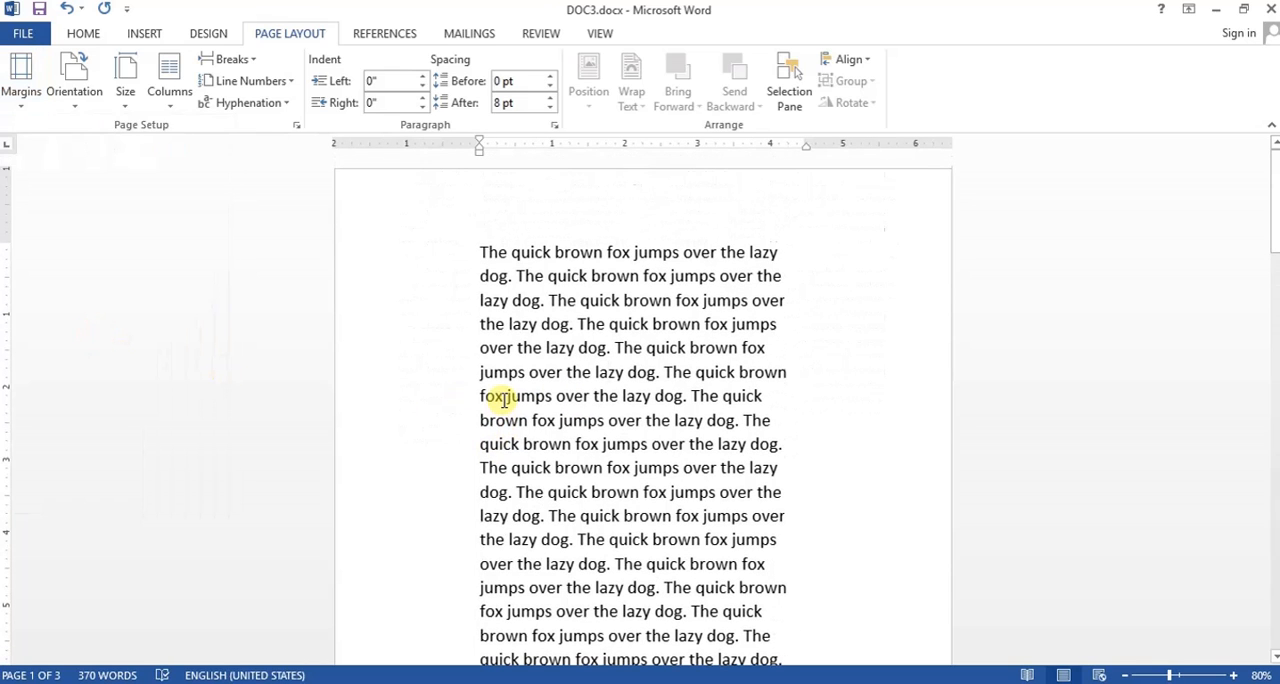
- Set the document's margins to the Narrow preset, 0.5" on all four sides
{"action": "left_click", "coordinate": [33, 112]}
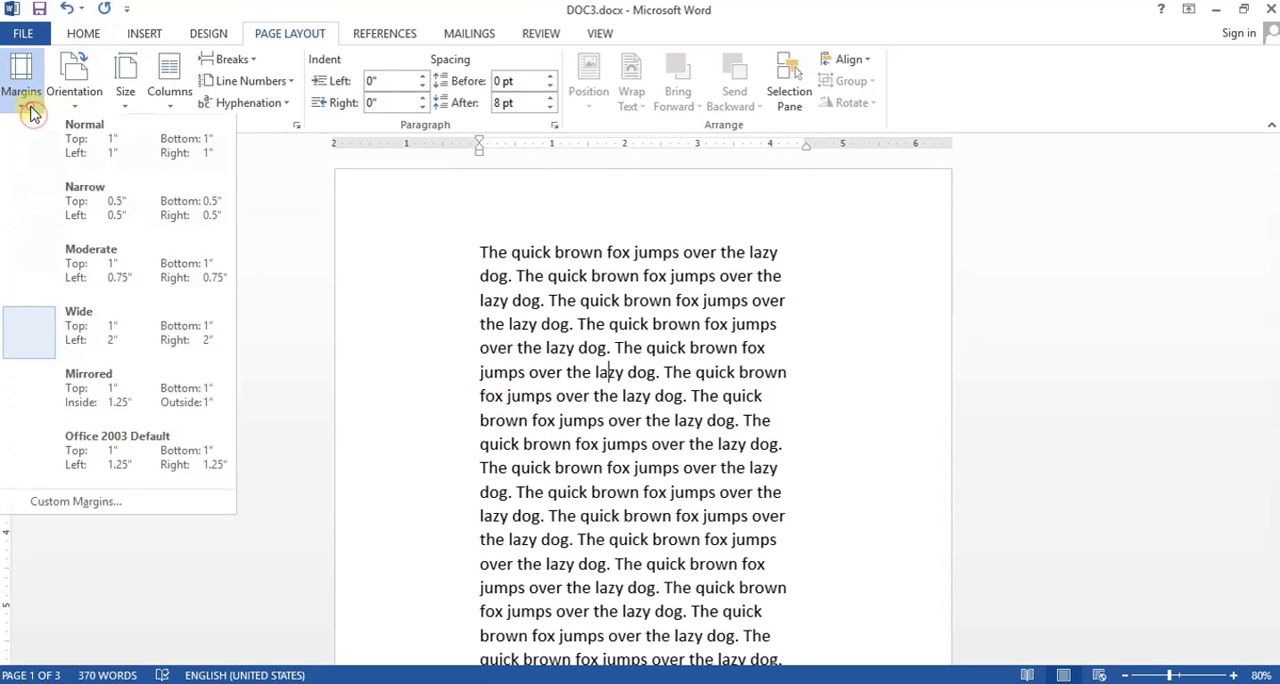
{"action": "left_click", "coordinate": [100, 200]}
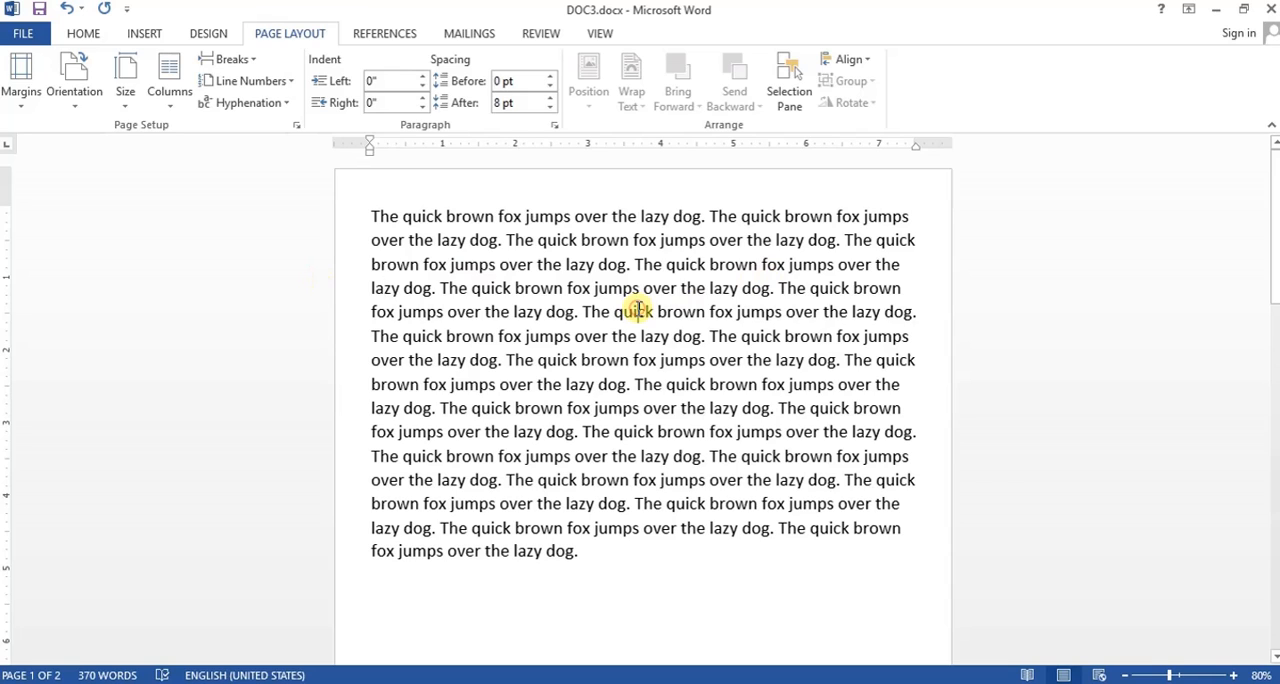
- Switch the page orientation to Landscape and return it to Portrait
{"action": "left_click", "coordinate": [74, 80]}
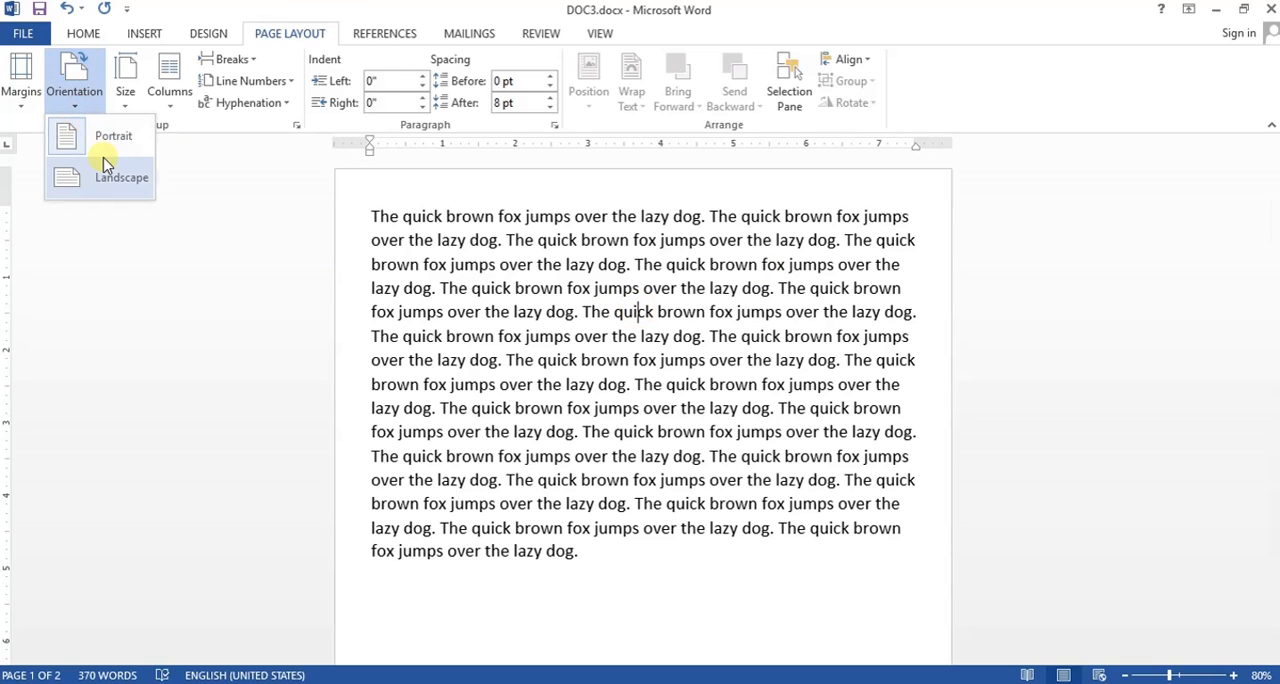
{"action": "left_click", "coordinate": [108, 172]}
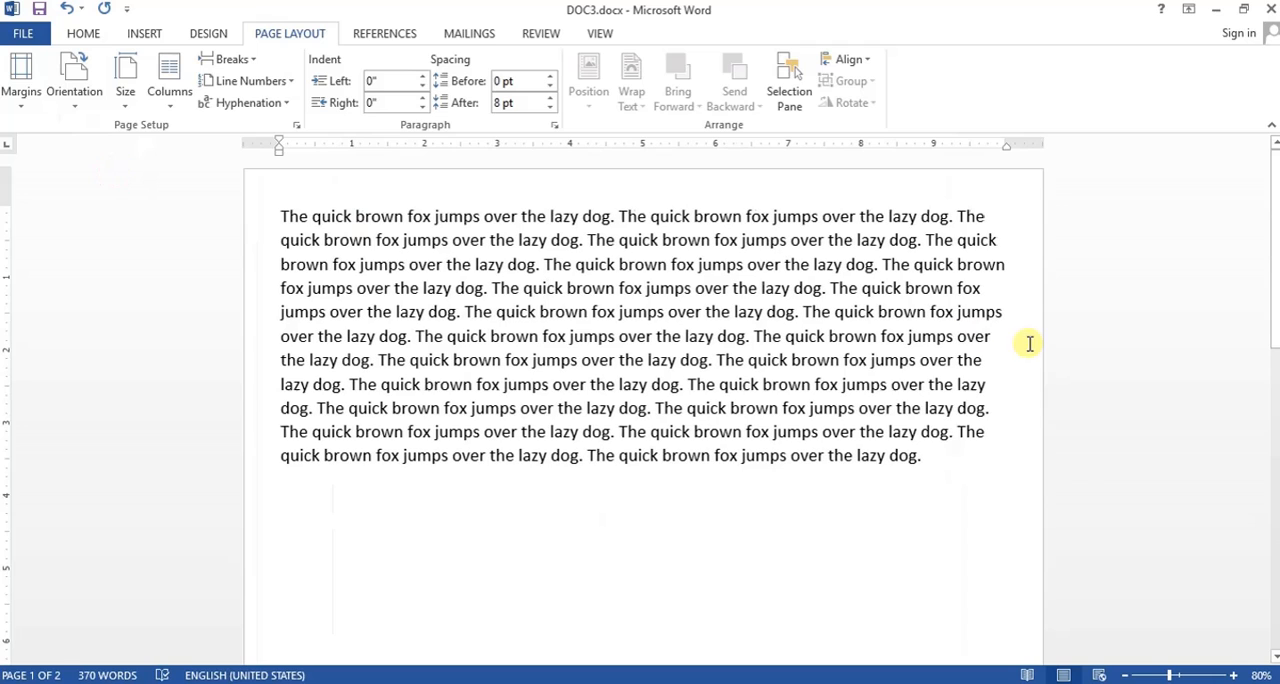
{"action": "left_click", "coordinate": [76, 90]}
{"action": "left_click", "coordinate": [110, 145]}
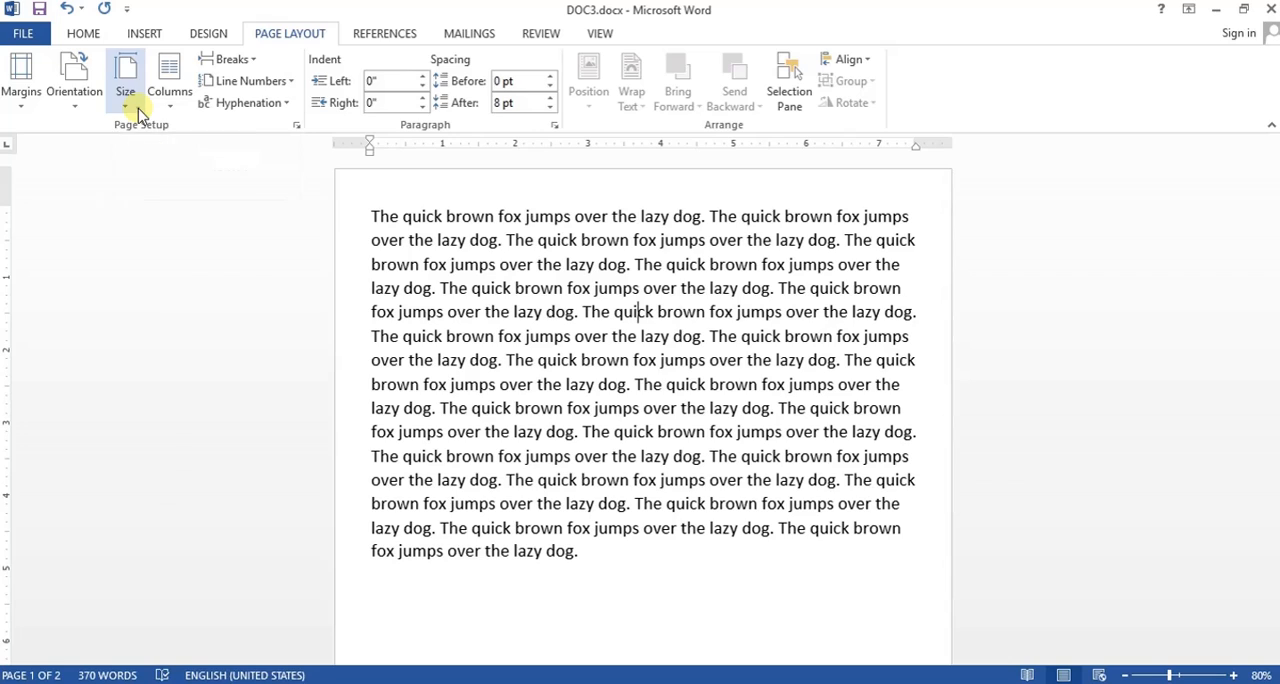
- Examine the preset paper sizes and the paper size choices in the Page Setup dialog
{"action": "left_click", "coordinate": [126, 100]}
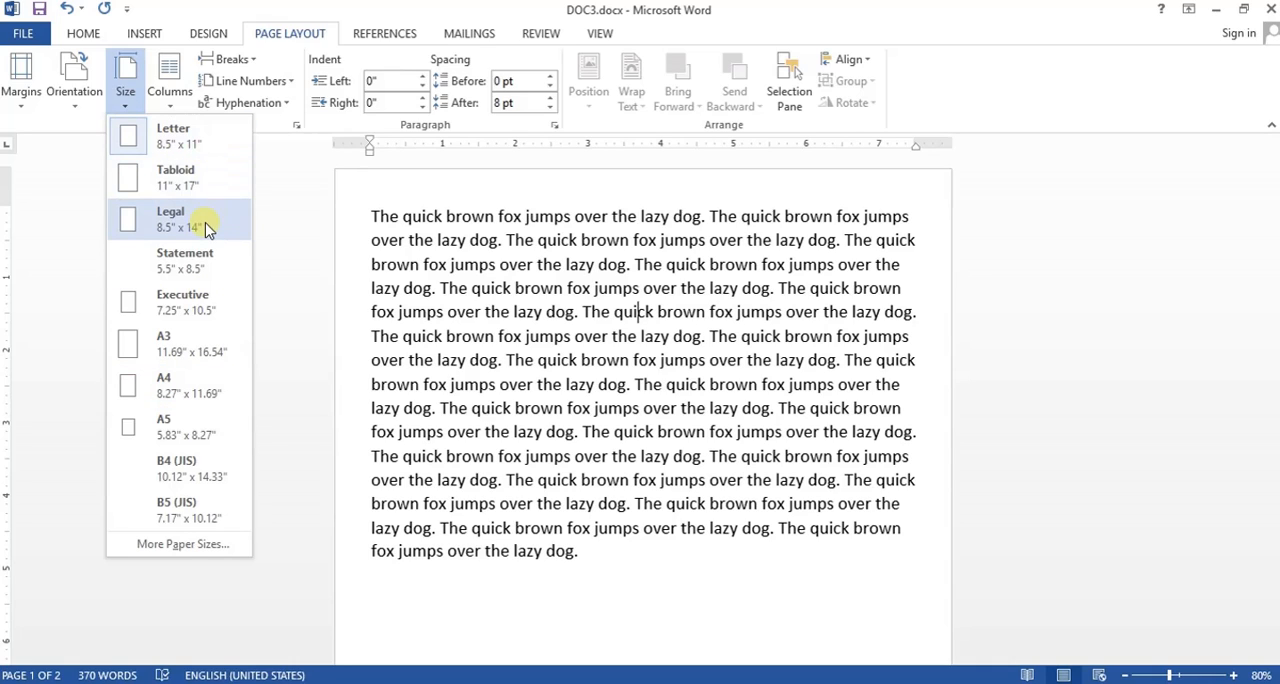
{"action": "left_click", "coordinate": [185, 545]}
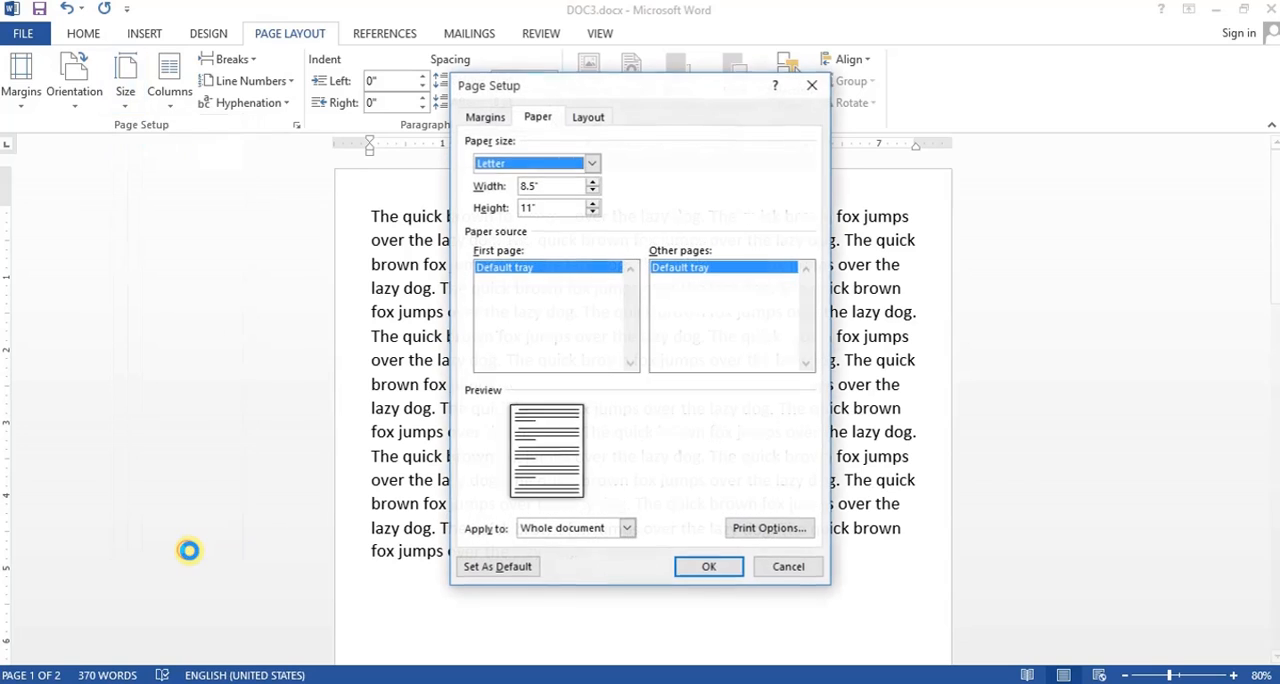
{"action": "left_click", "coordinate": [591, 166]}
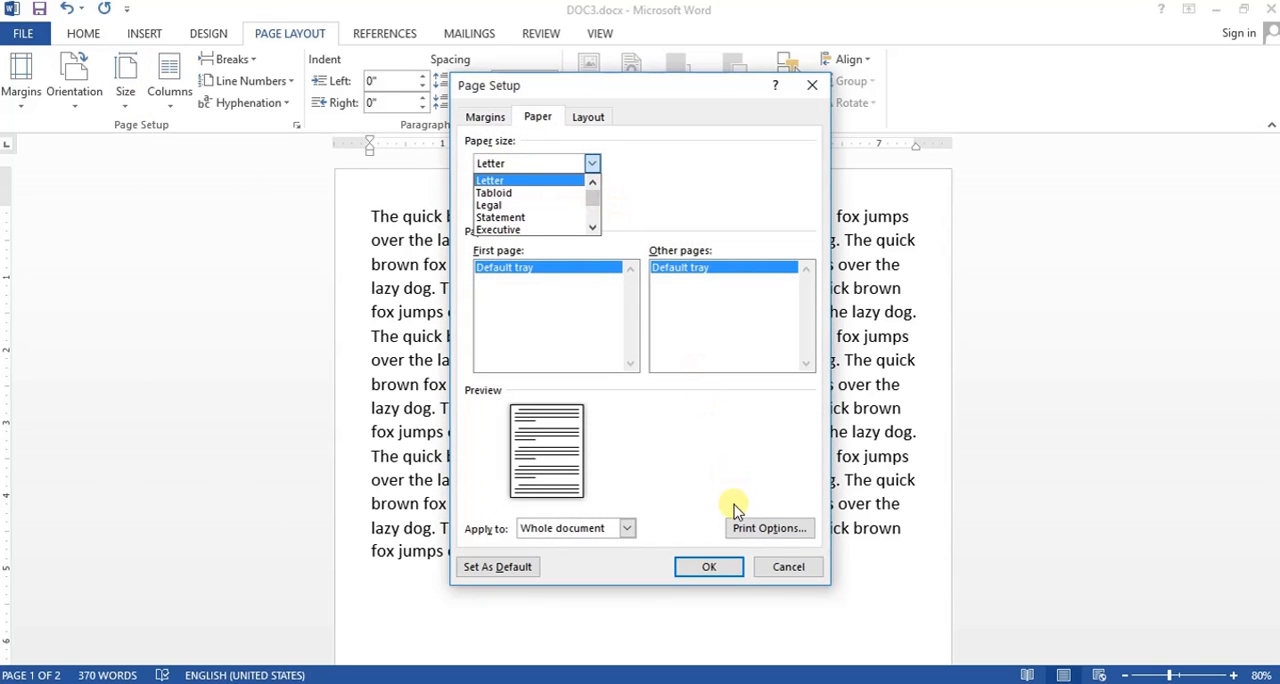
{"action": "left_click", "coordinate": [787, 568]}
{"action": "left_click", "coordinate": [787, 568]}
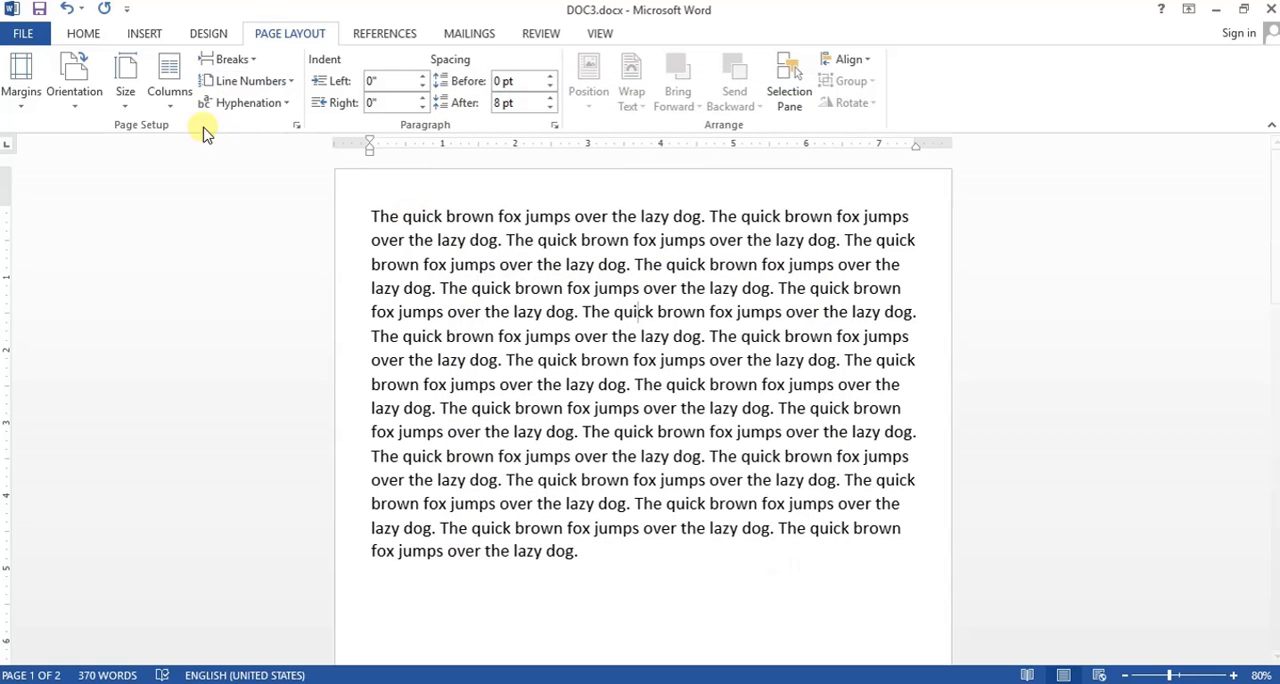
{"action": "left_click", "coordinate": [134, 104]}
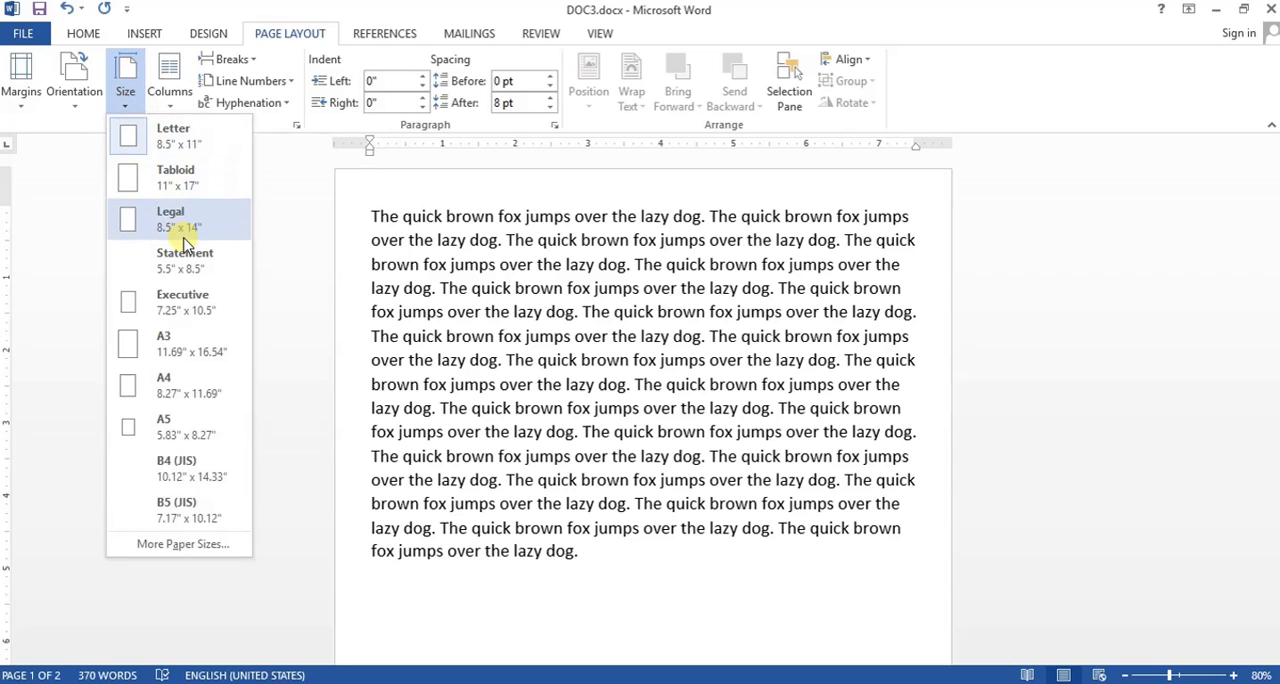
{"action": "left_click", "coordinate": [528, 357]}
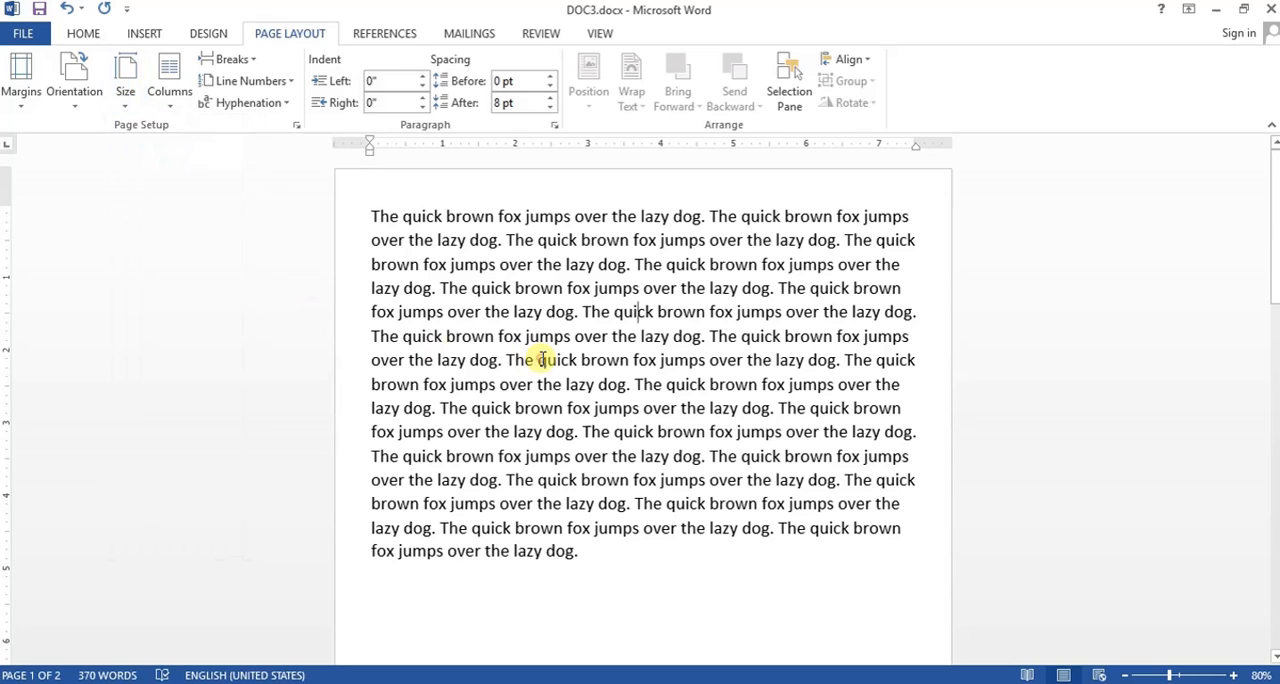
- Insert a page break on the empty line below the text on the first page
{"action": "left_click", "coordinate": [249, 60]}
{"action": "left_click", "coordinate": [909, 460]}
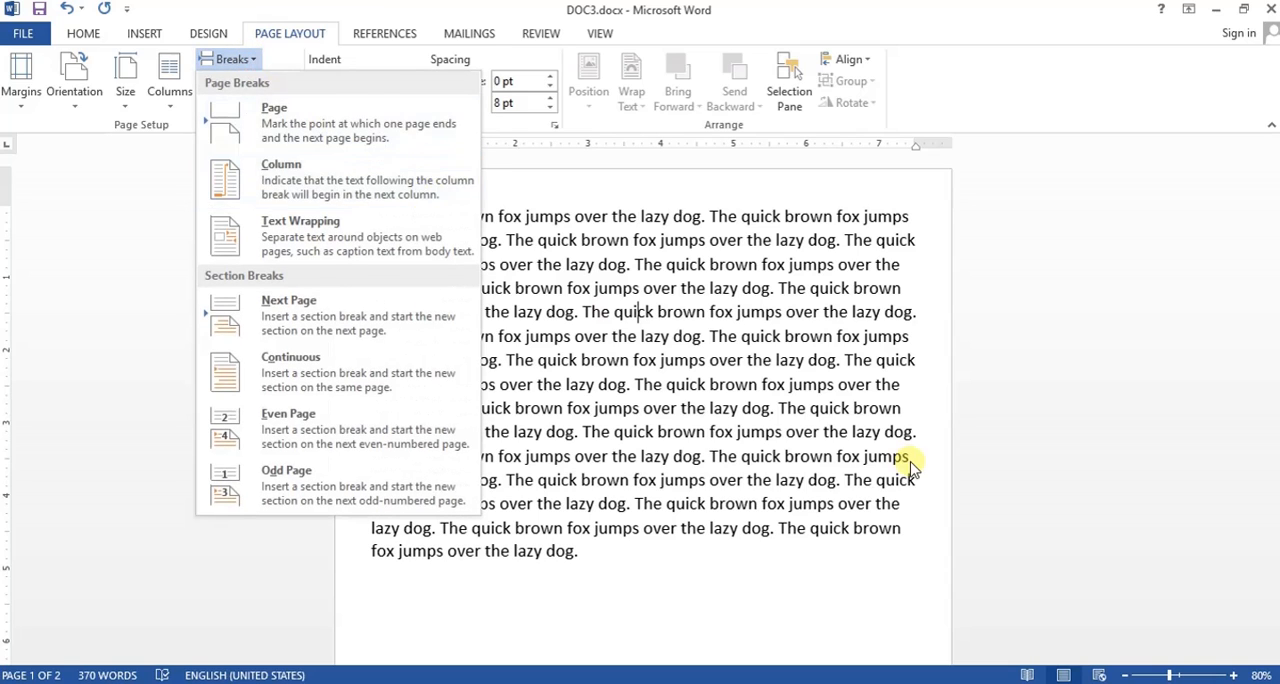
{"action": "left_click", "coordinate": [572, 591]}
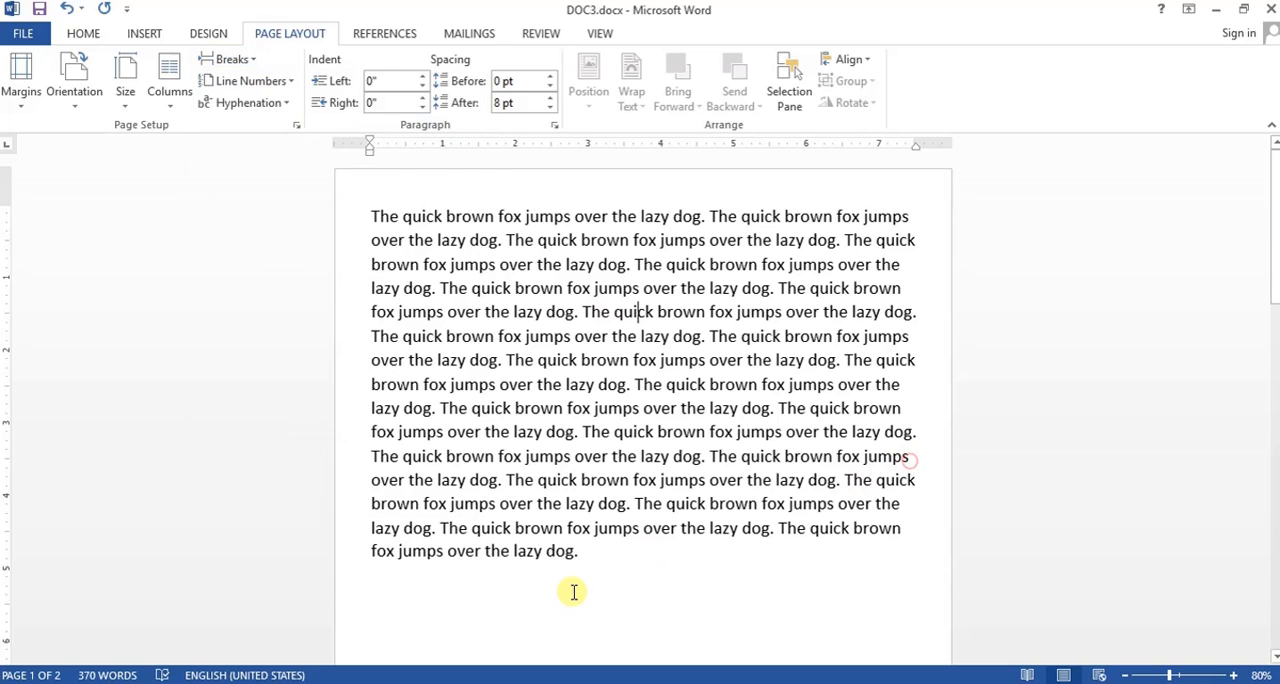
{"action": "left_click", "coordinate": [240, 59]}
{"action": "left_click", "coordinate": [268, 116]}
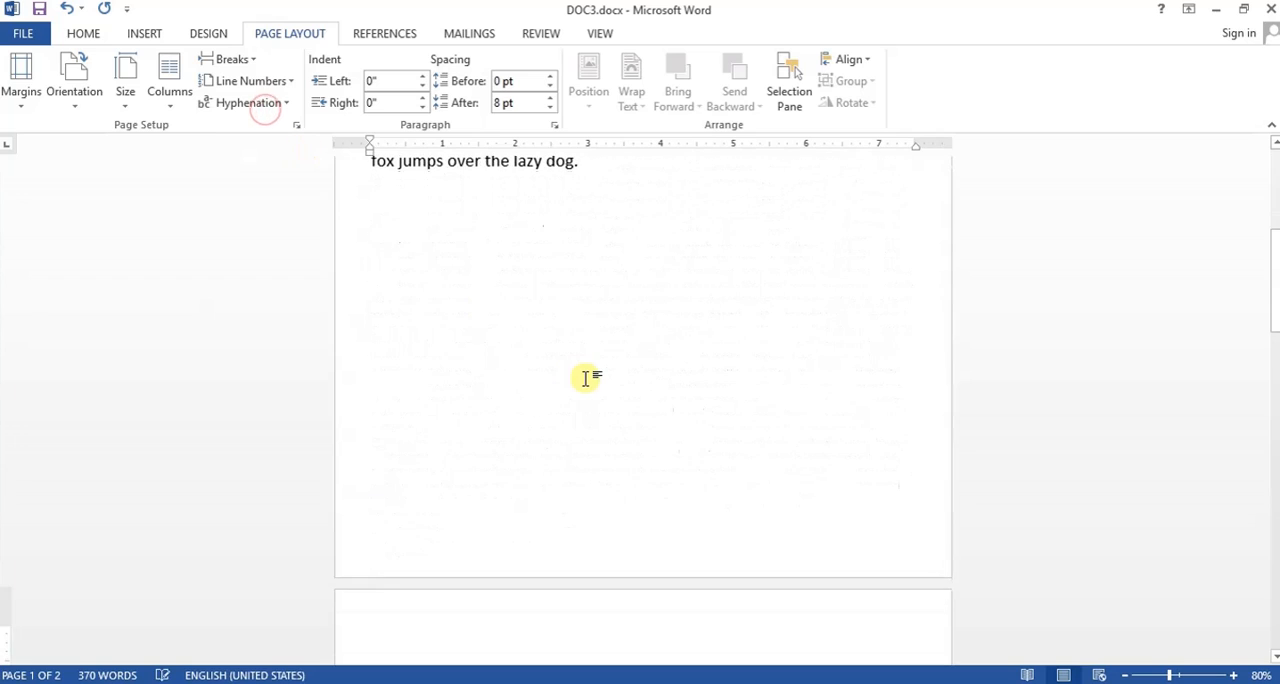
- Return to the end of the first page's text and insert a page break there again
{"action": "scroll", "coordinate": [580, 397], "scroll_direction": "up", "scroll_amount": 4}
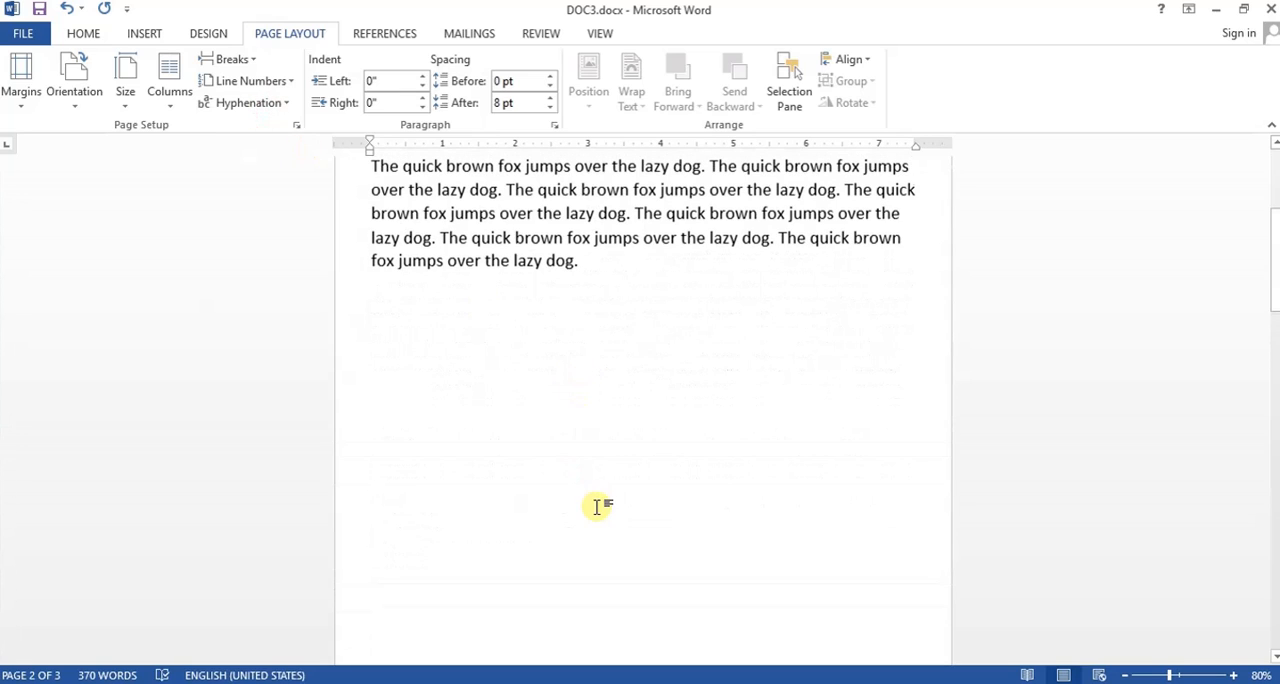
{"action": "left_click", "coordinate": [645, 288]}
{"action": "scroll", "coordinate": [643, 295], "scroll_direction": "up", "scroll_amount": 3}
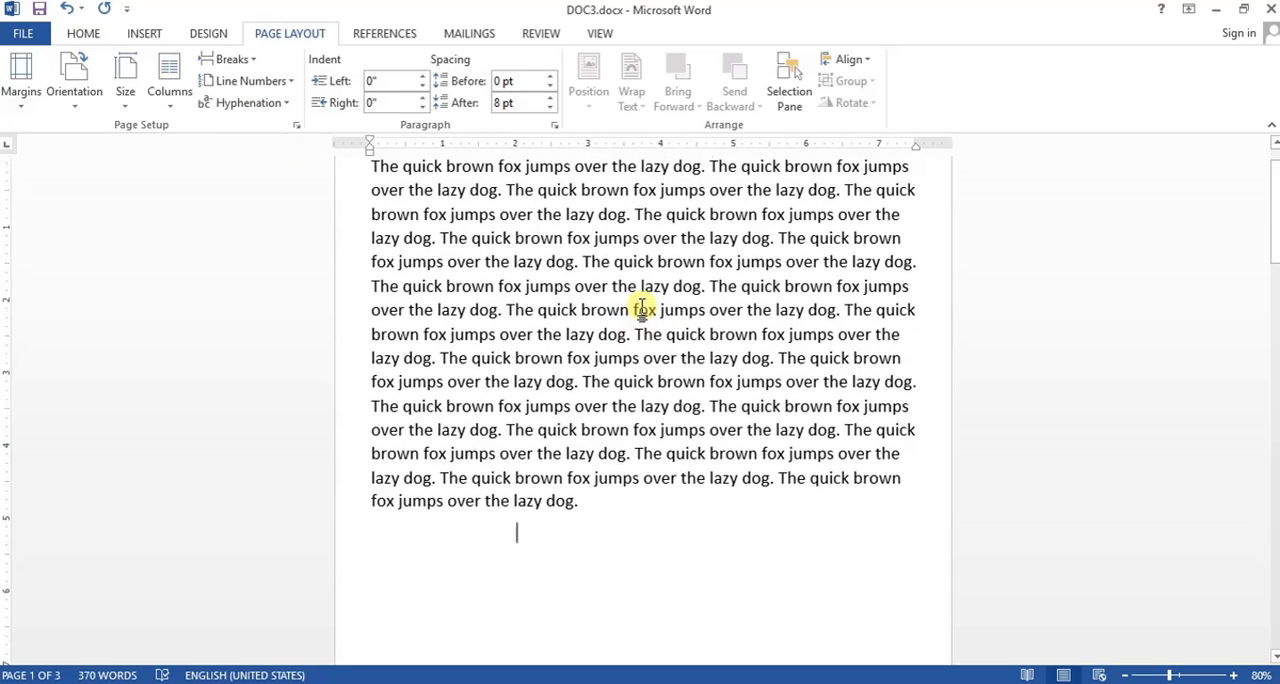
{"action": "scroll", "coordinate": [643, 300], "scroll_direction": "down", "scroll_amount": 1}
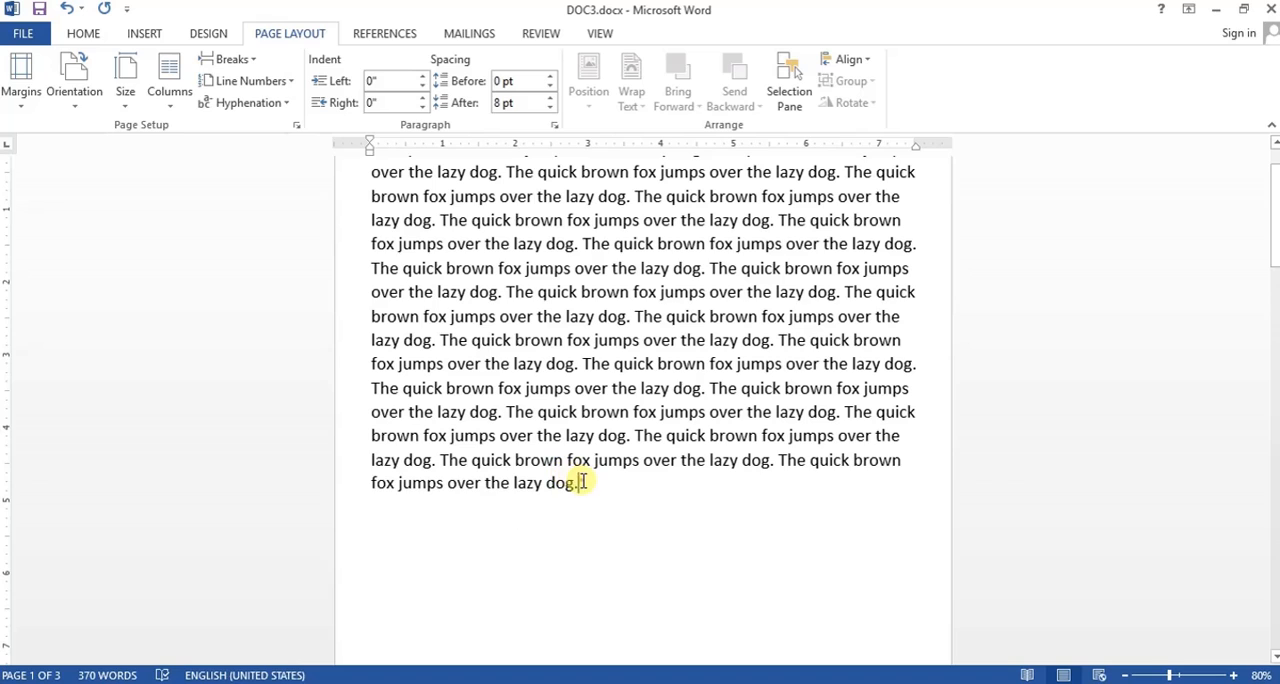
{"action": "left_click_drag", "start_coordinate": [582, 482], "coordinate": [447, 460]}
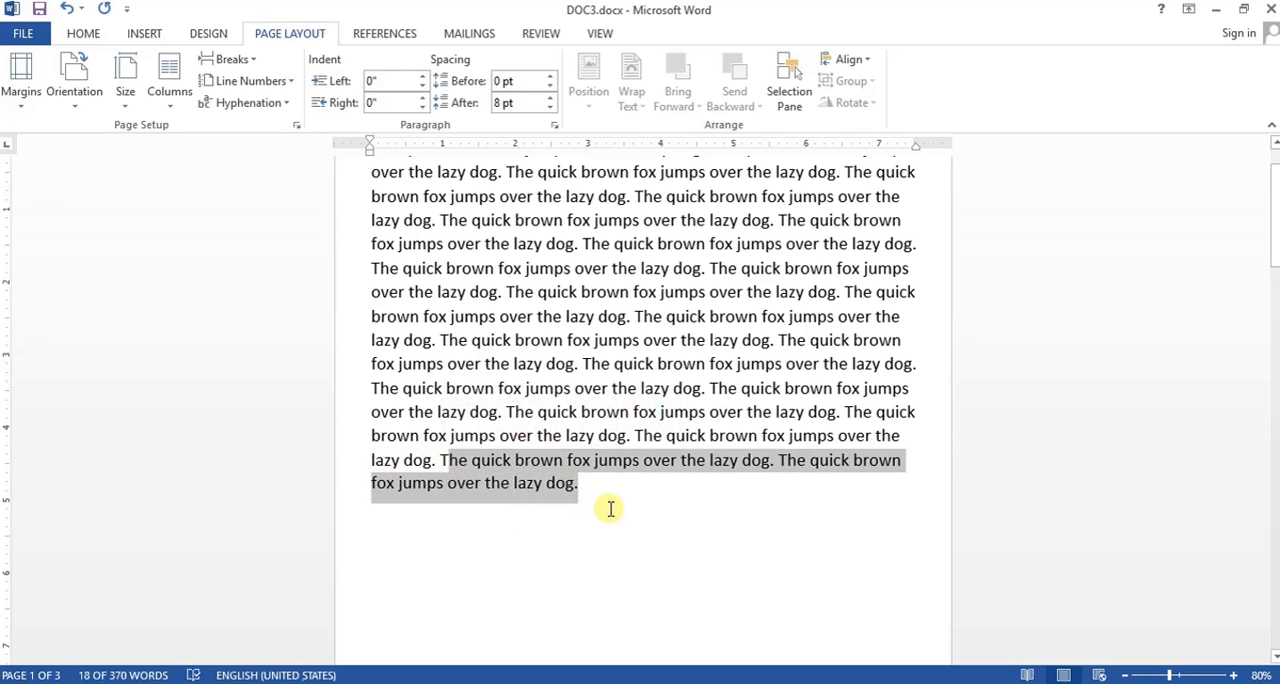
{"action": "left_click", "coordinate": [610, 508]}
{"action": "key", "text": "ctrl+Return"}
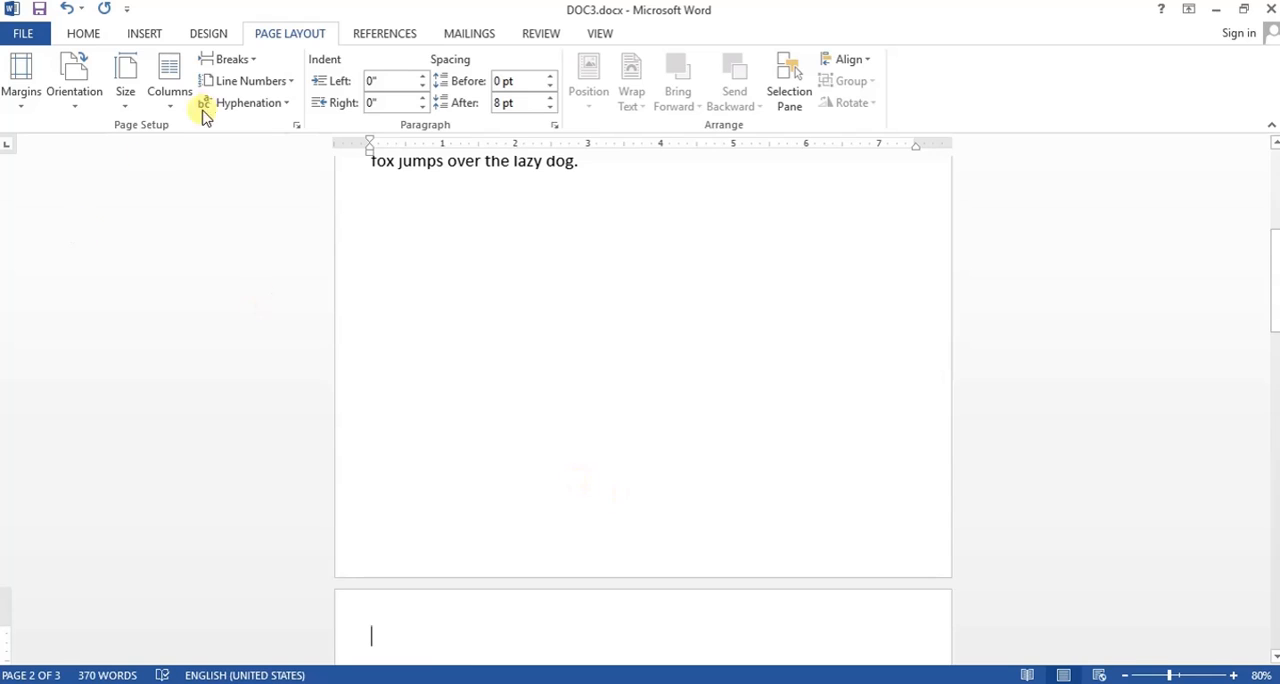
{"action": "left_click", "coordinate": [229, 58]}
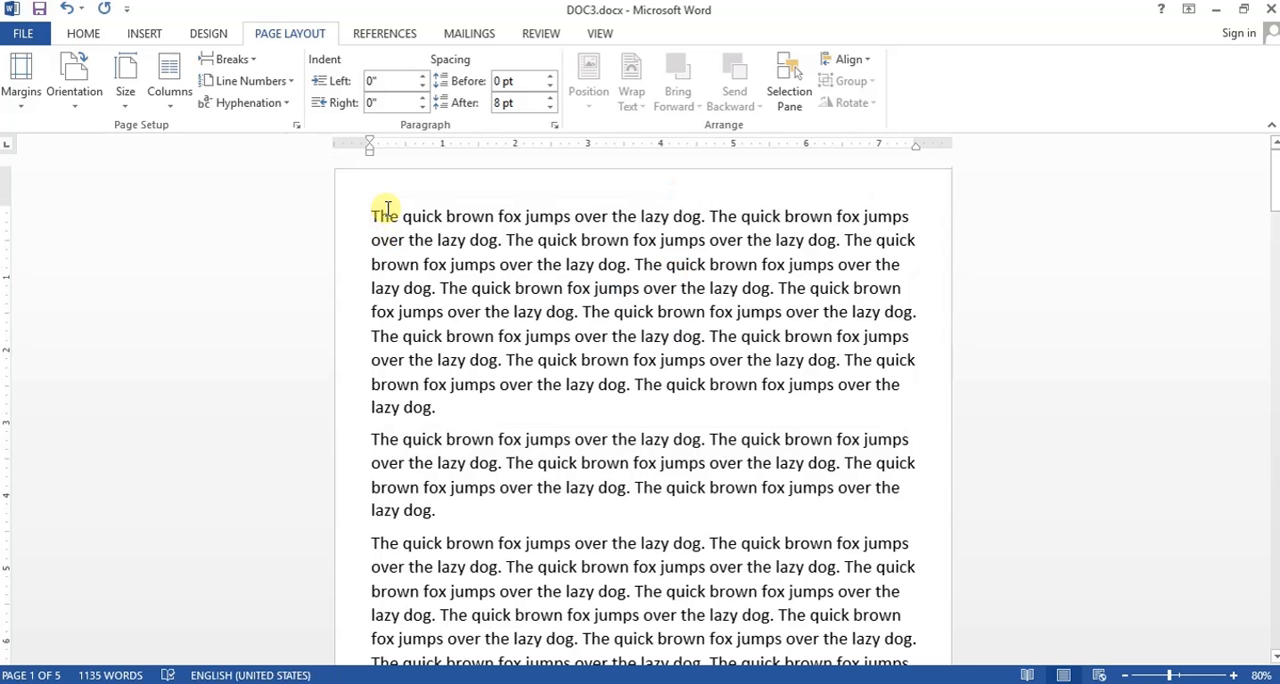
- Lay out the first two paragraphs of the document in two columns, and change them to three columns
{"action": "left_click_drag", "start_coordinate": [371, 214], "coordinate": [466, 521]}
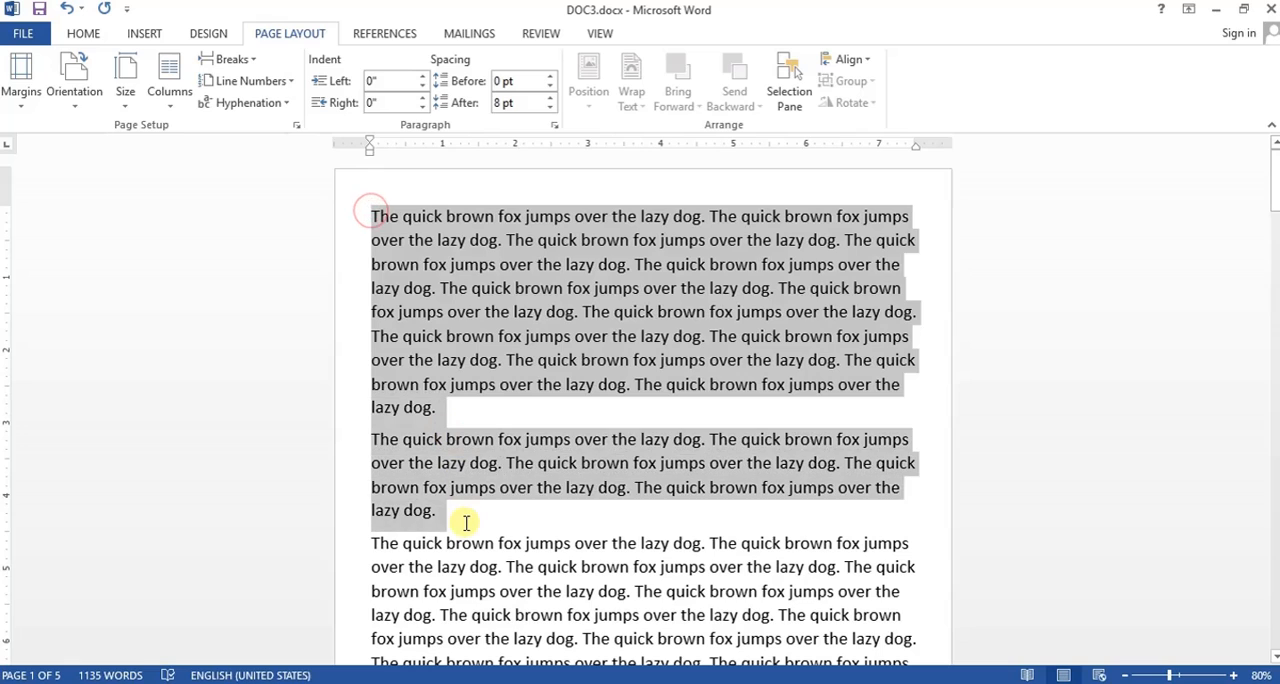
{"action": "left_click", "coordinate": [162, 108]}
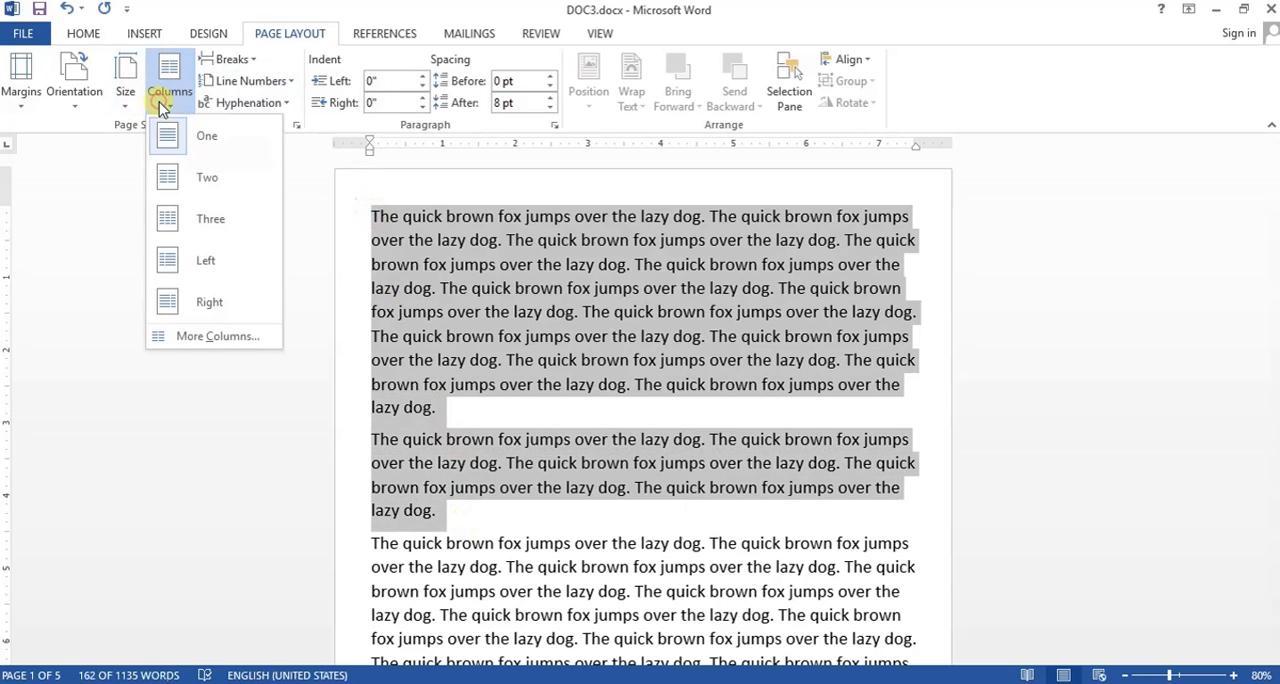
{"action": "left_click", "coordinate": [185, 190]}
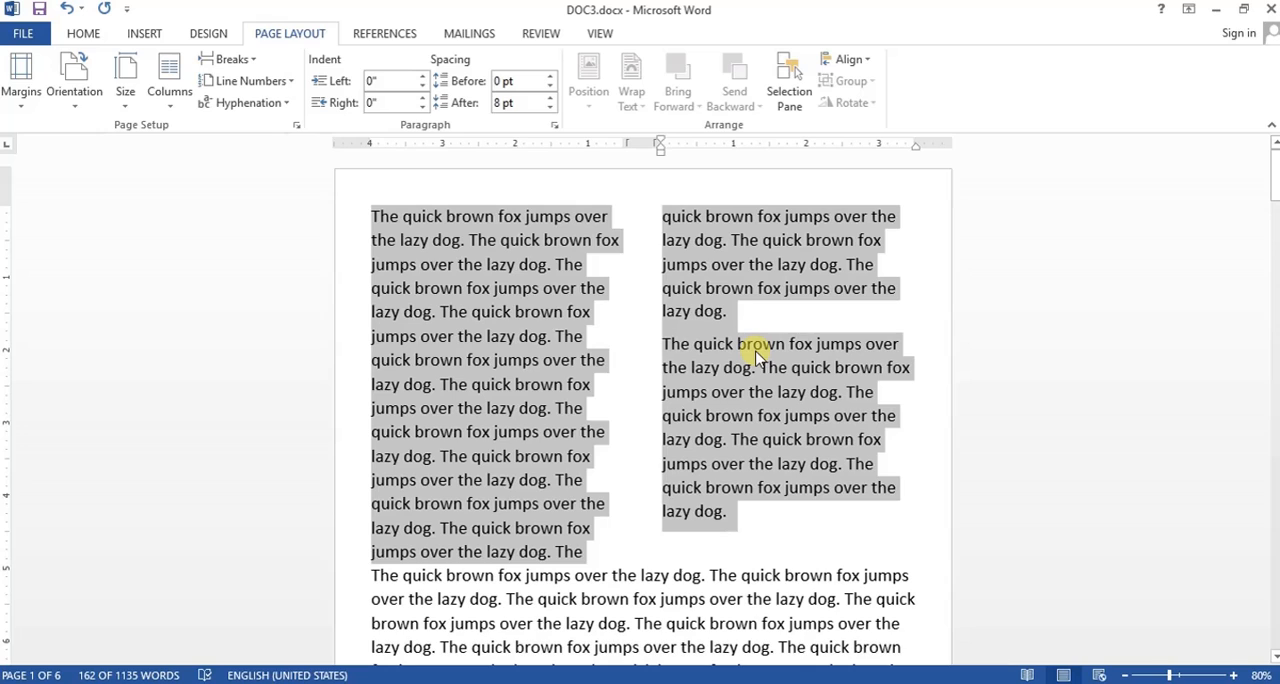
{"action": "left_click", "coordinate": [176, 104]}
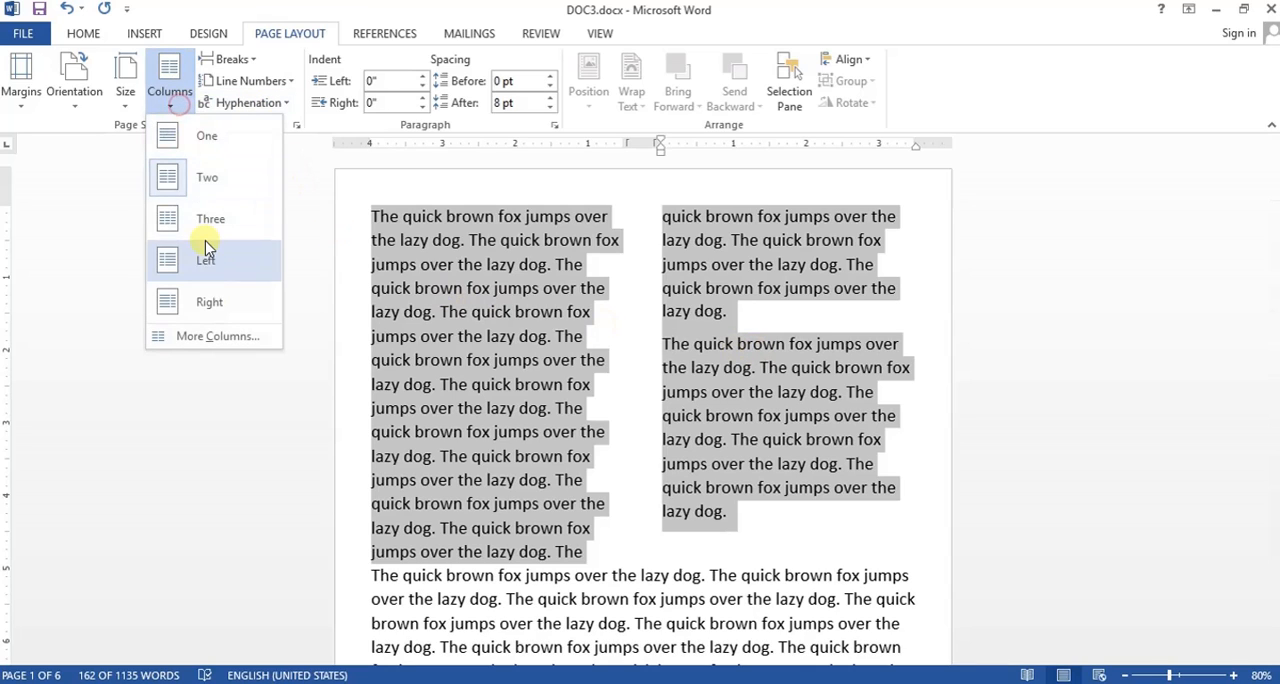
{"action": "left_click", "coordinate": [210, 218]}
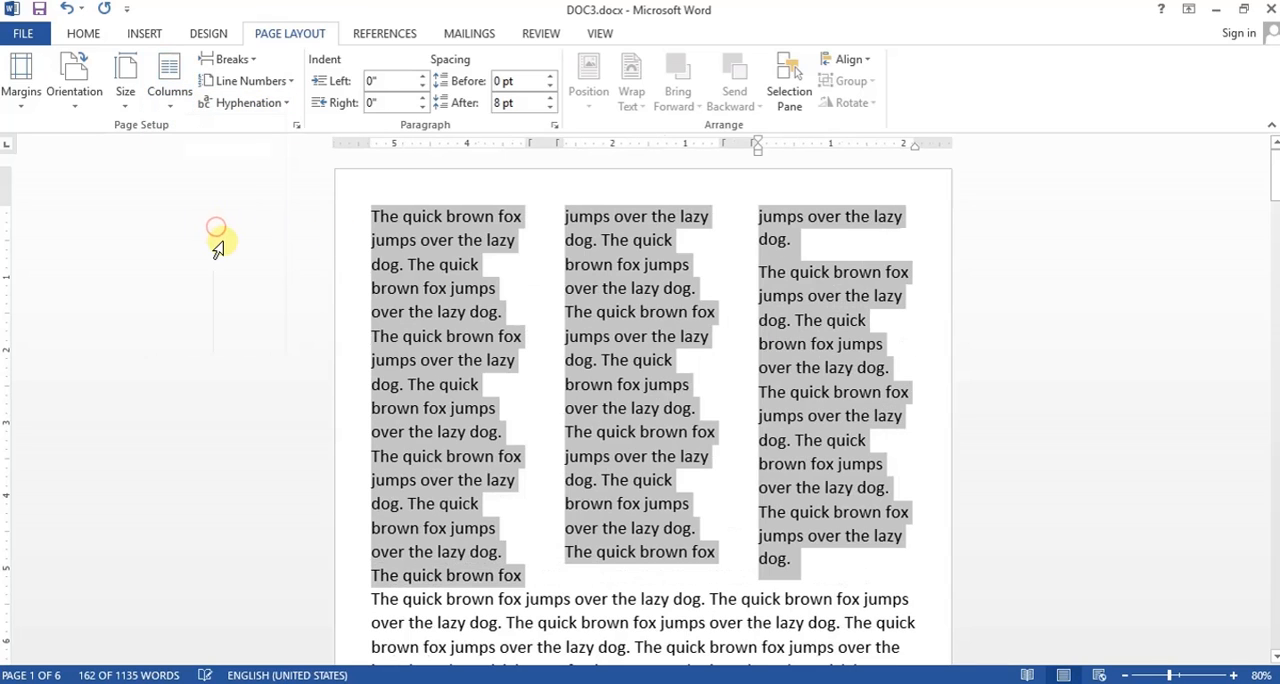
- Apply the Left column preset to the same two paragraphs, and switch them to the Right preset
{"action": "left_click", "coordinate": [168, 100]}
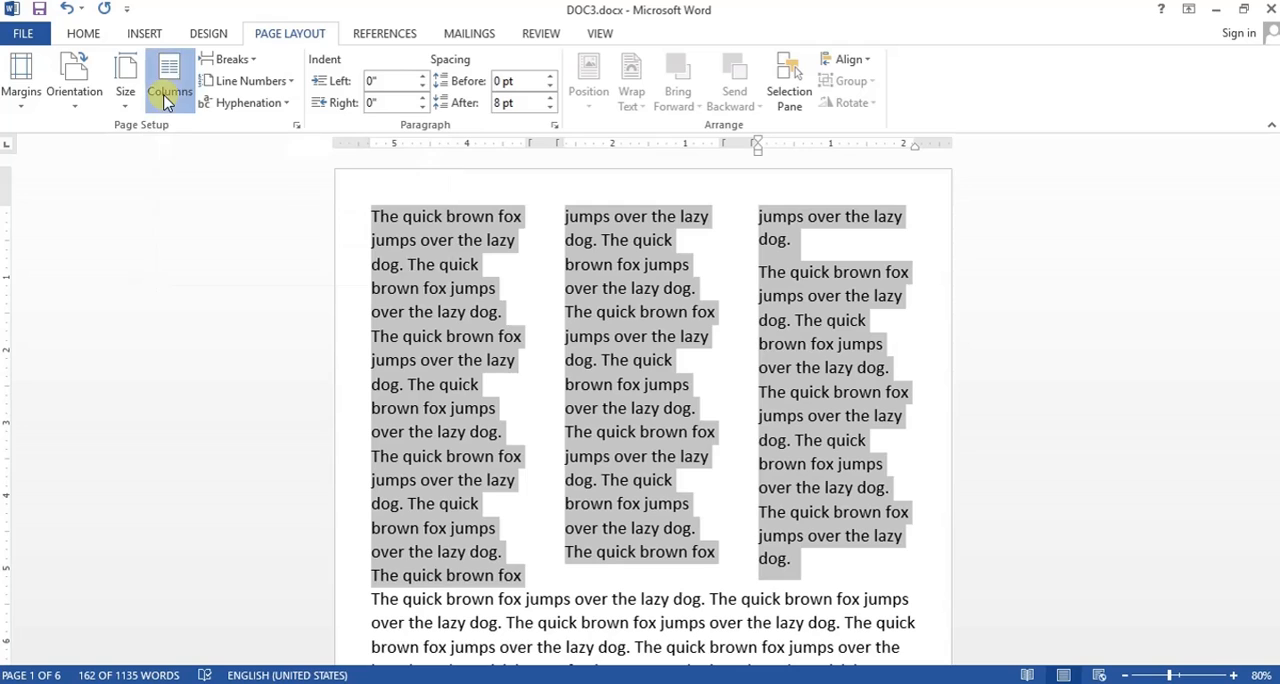
{"action": "left_click", "coordinate": [198, 278]}
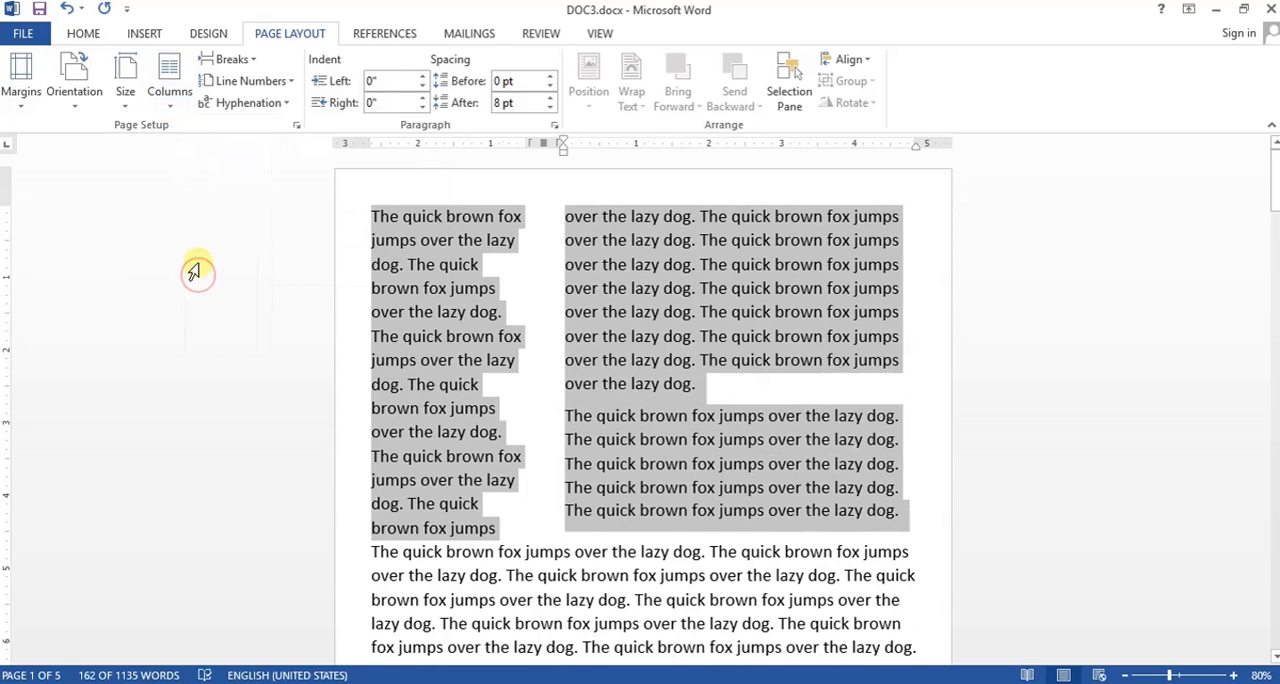
{"action": "left_click", "coordinate": [170, 95]}
{"action": "left_click", "coordinate": [215, 305]}
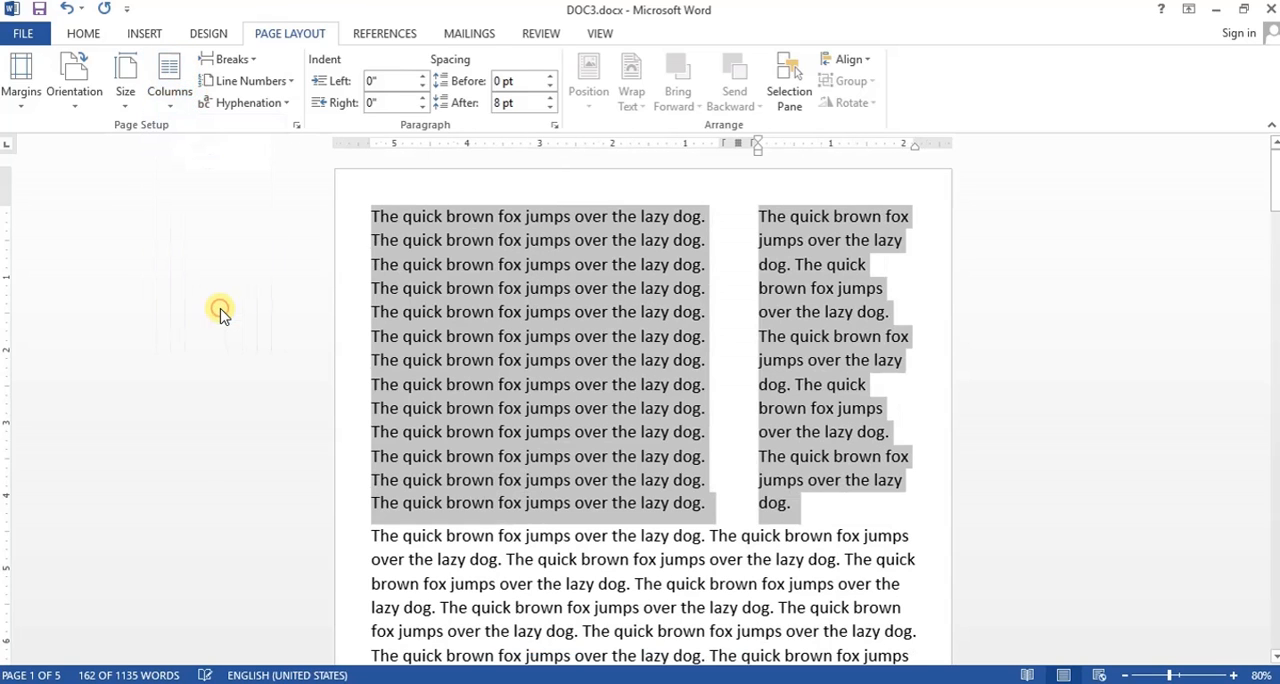
- Add continuous line numbers to the selected paragraphs, and change the numbering to Restart Each Page
{"action": "left_click", "coordinate": [268, 88]}
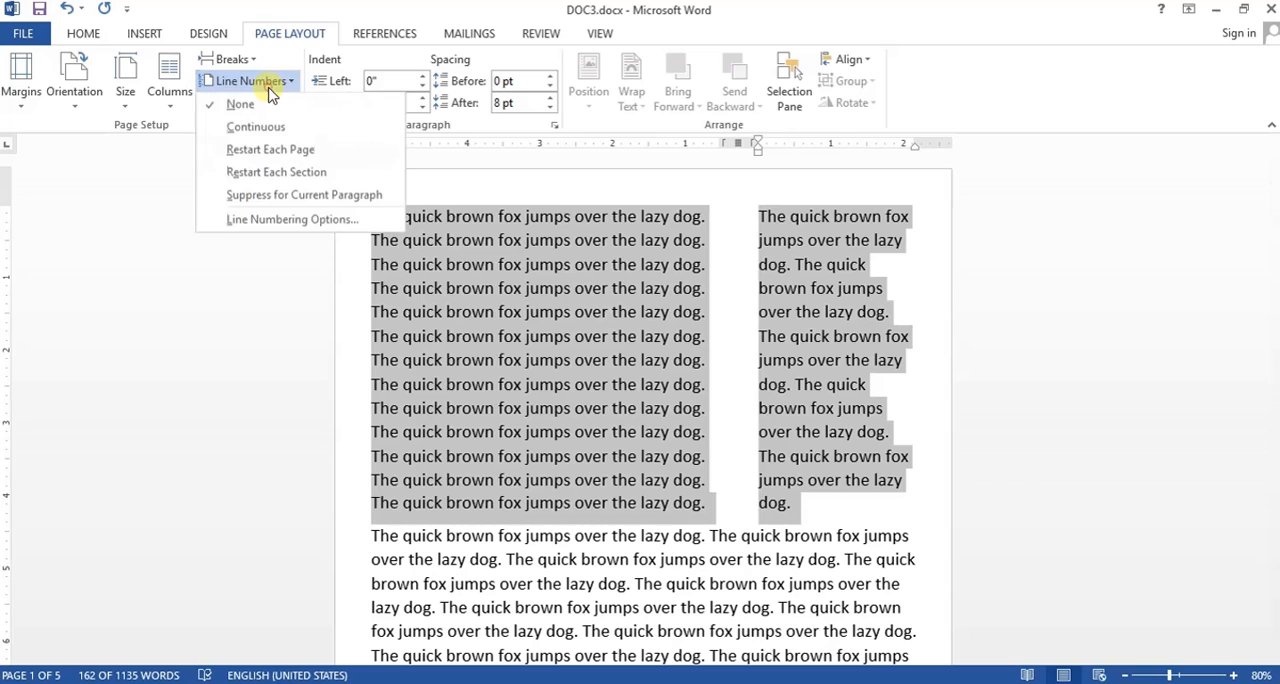
{"action": "left_click", "coordinate": [266, 128]}
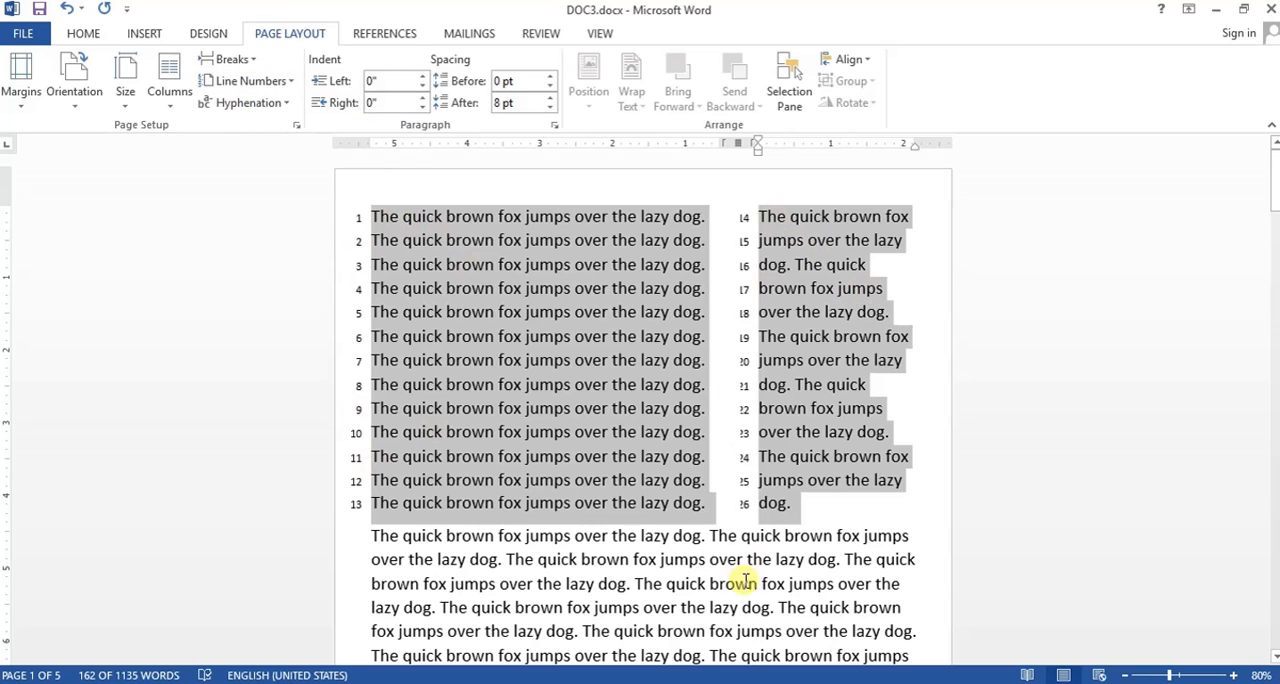
{"action": "left_click", "coordinate": [252, 81]}
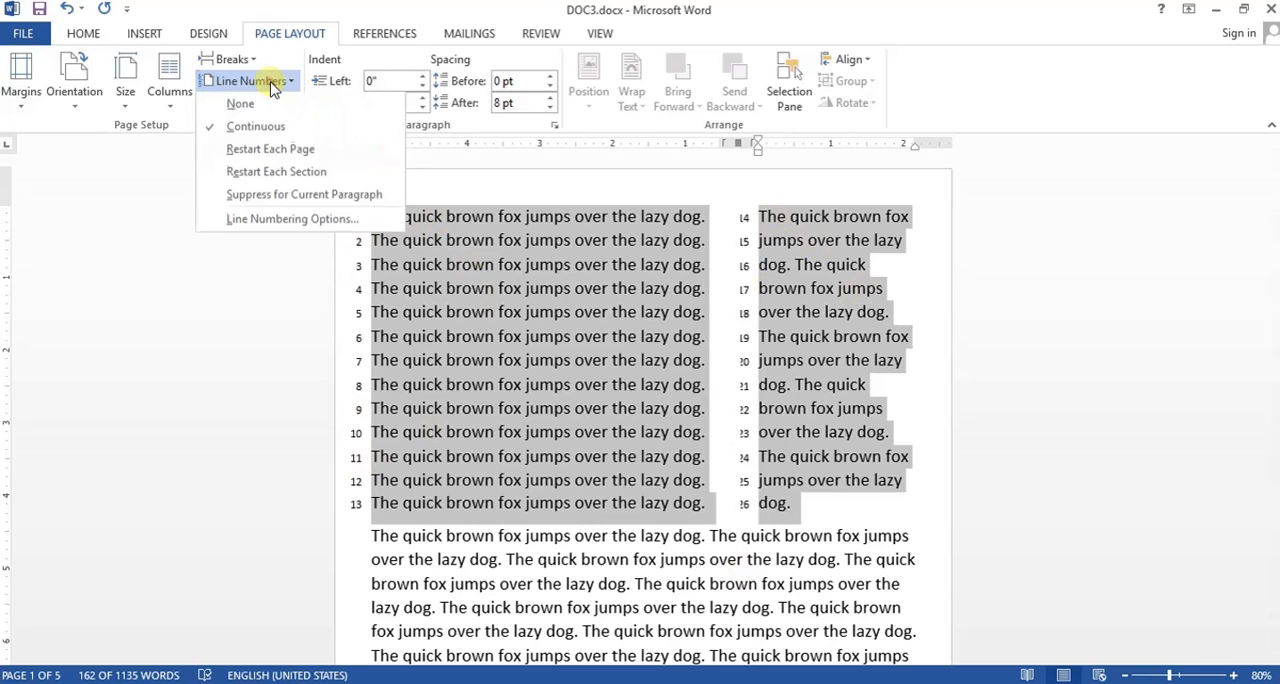
{"action": "left_click", "coordinate": [268, 152]}
{"action": "scroll", "coordinate": [462, 367], "scroll_direction": "down", "scroll_amount": 7}
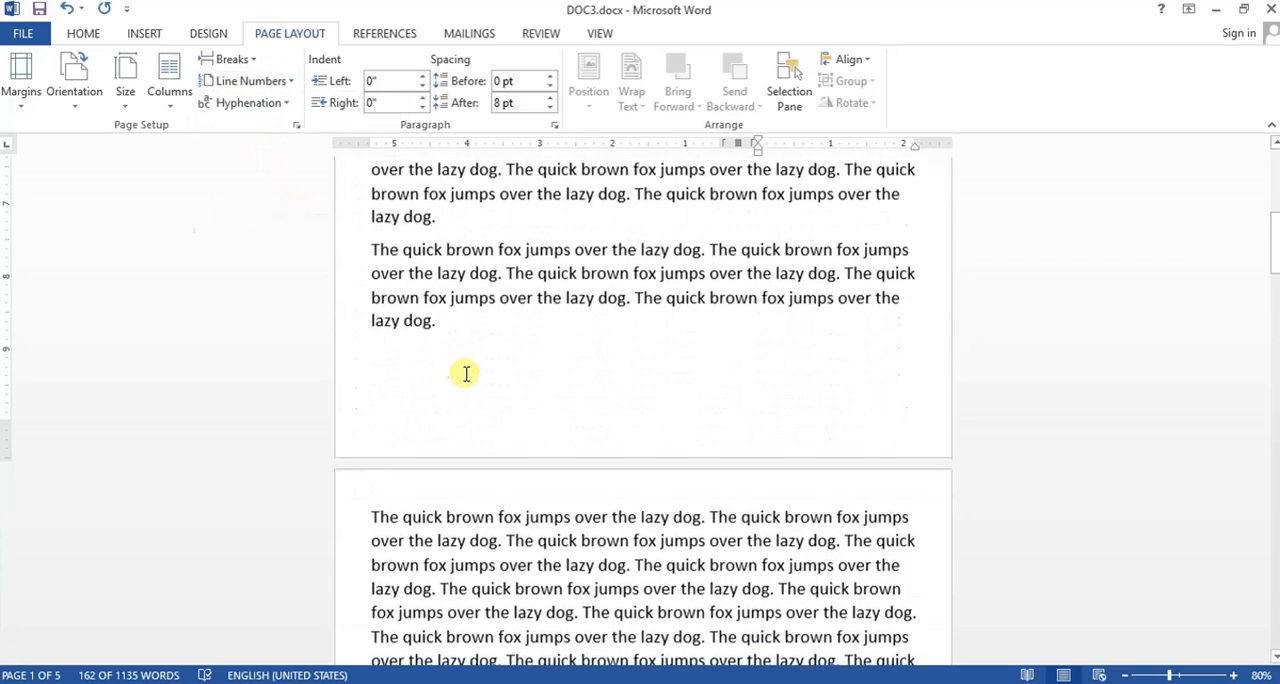
{"action": "scroll", "coordinate": [465, 373], "scroll_direction": "up", "scroll_amount": 4}
{"action": "scroll", "coordinate": [465, 373], "scroll_direction": "up", "scroll_amount": 3}
{"action": "scroll", "coordinate": [465, 373], "scroll_direction": "down", "scroll_amount": 6}
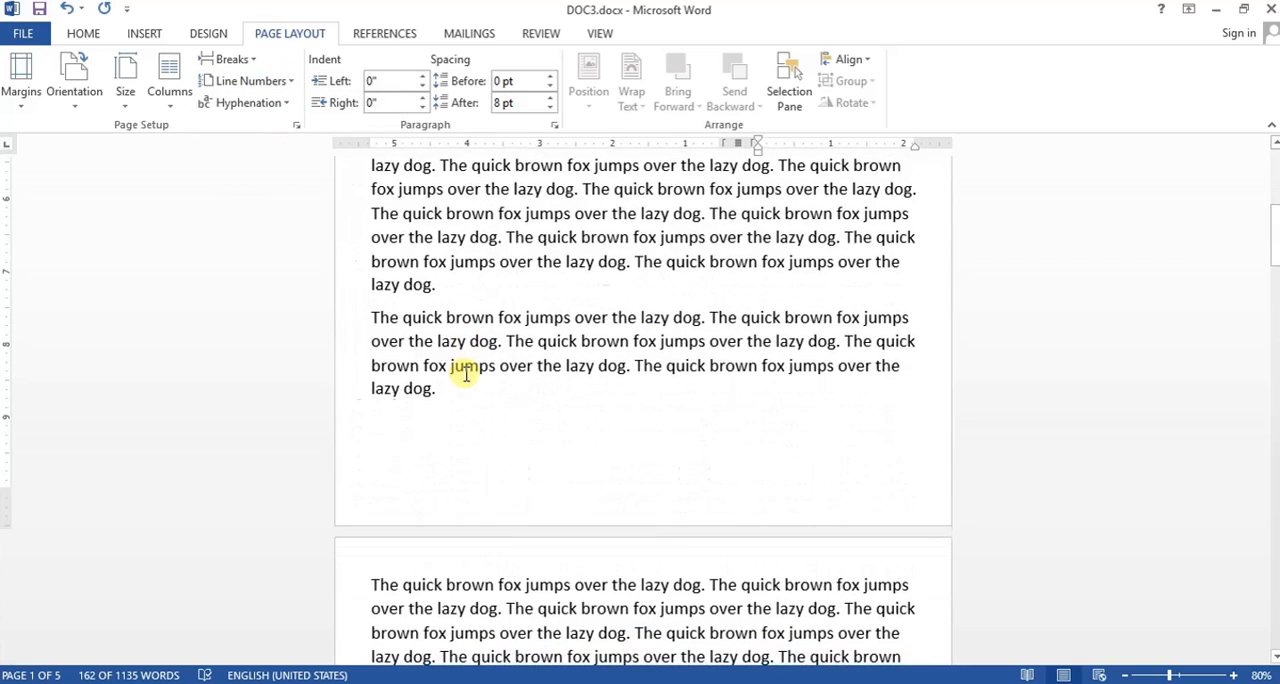
- Examine the line numbering options and the section start choices in the Page Setup dialog, keeping New page
{"action": "left_click", "coordinate": [250, 102]}
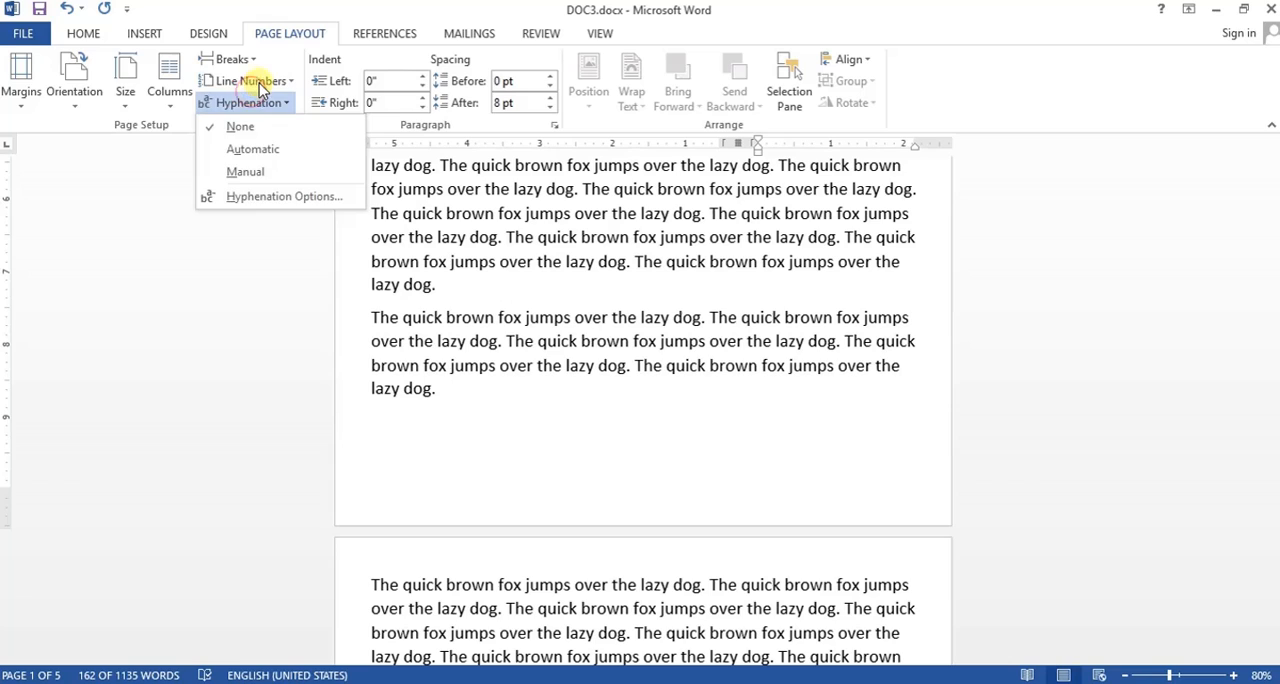
{"action": "left_click", "coordinate": [261, 87]}
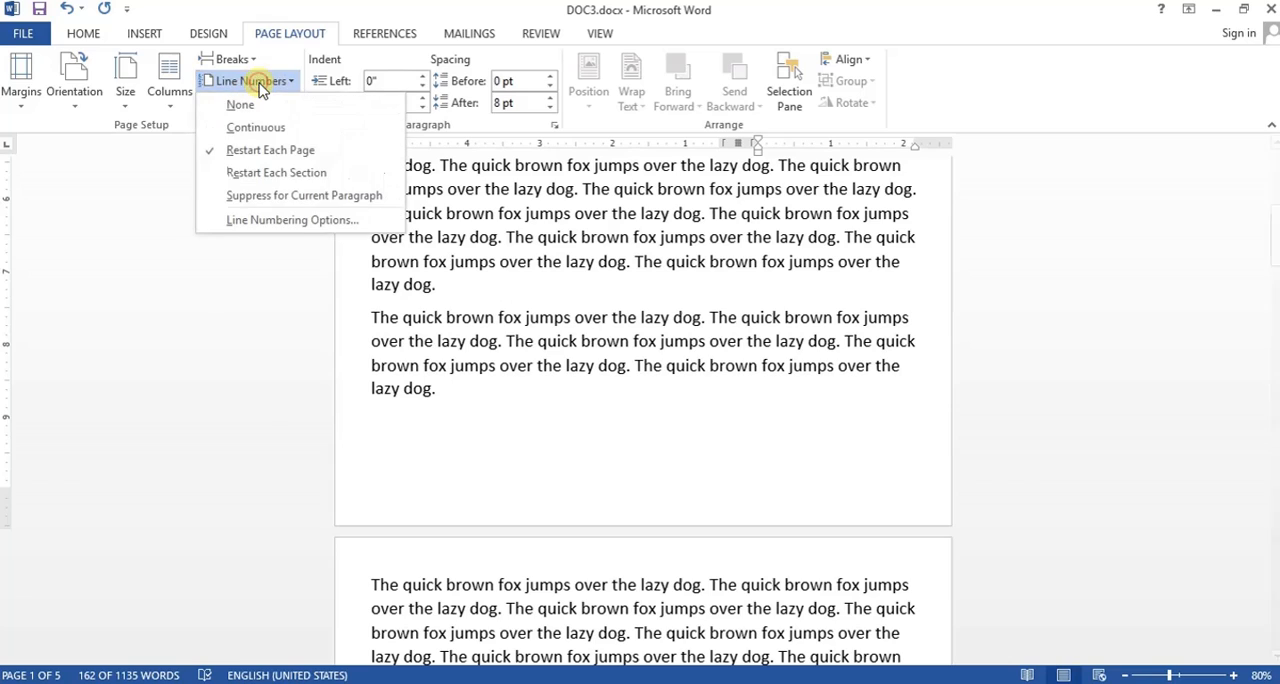
{"action": "left_click", "coordinate": [295, 219]}
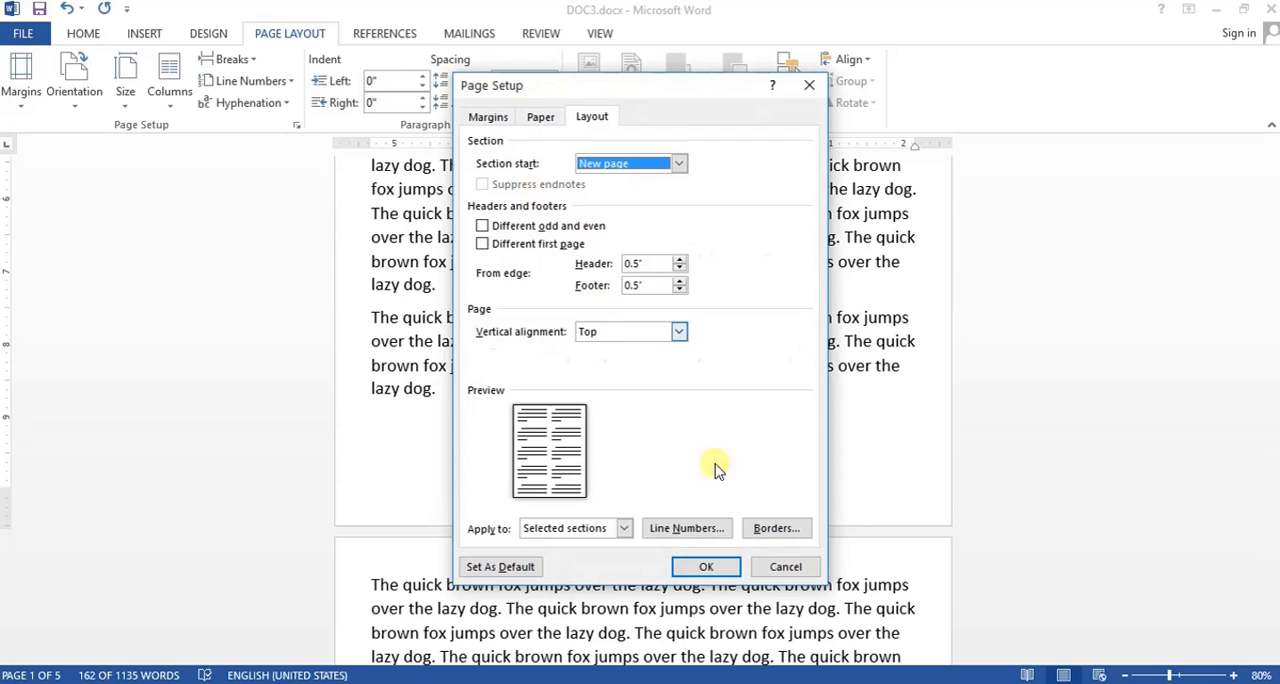
{"action": "left_click", "coordinate": [613, 164]}
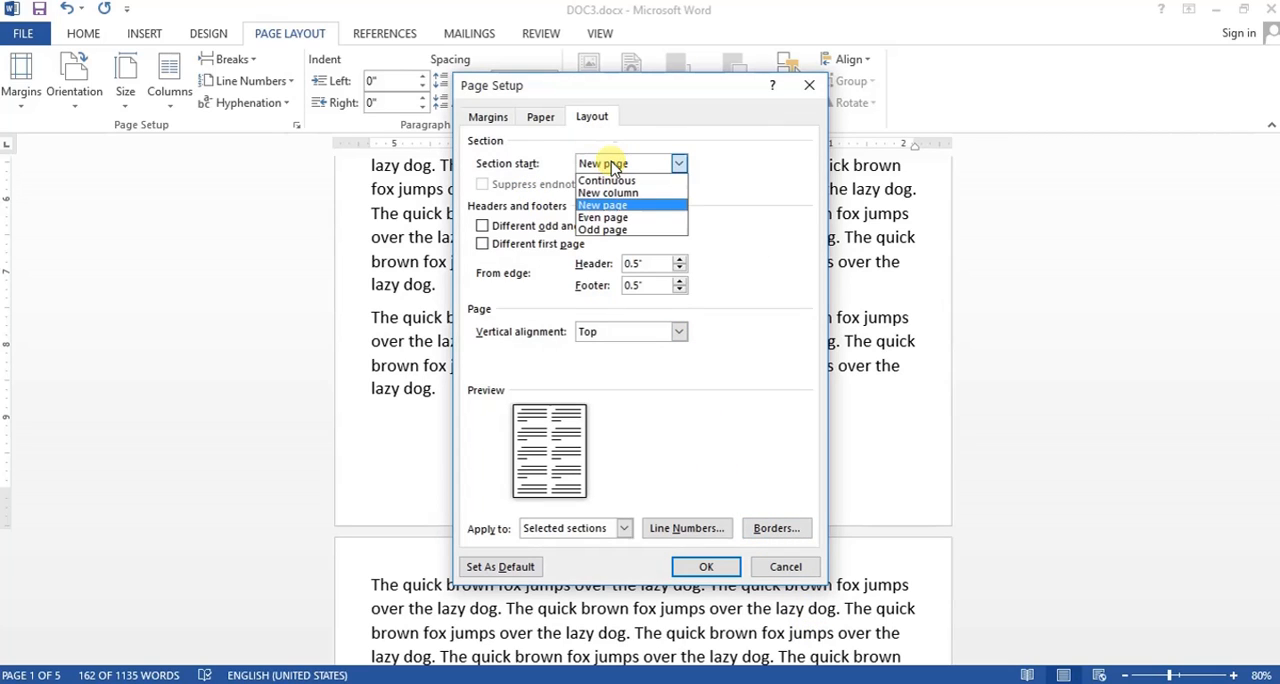
{"action": "left_click", "coordinate": [760, 190]}
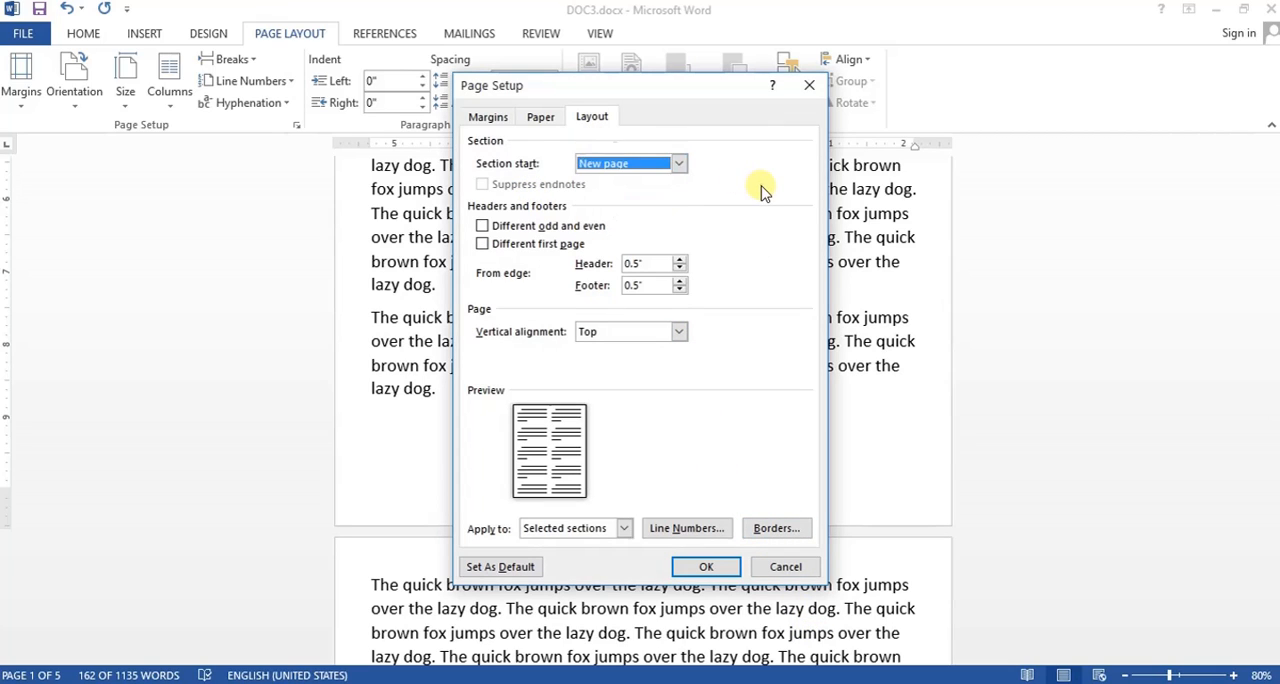
{"action": "left_click", "coordinate": [716, 566]}
{"action": "left_click", "coordinate": [598, 358]}
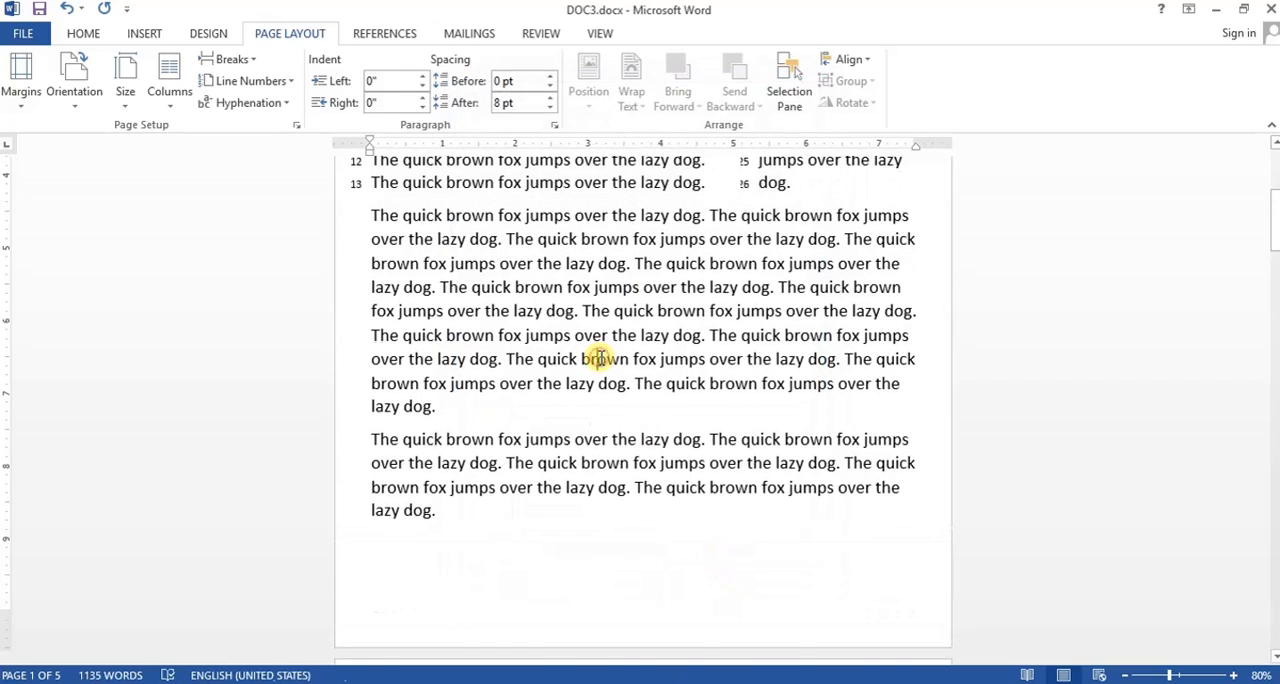
- Copy the closing two paragraphs of page 2, starting from "lazy dog.", and paste them on the blank third page
{"action": "scroll", "coordinate": [594, 354], "scroll_direction": "up", "scroll_amount": 3}
{"action": "scroll", "coordinate": [425, 340], "scroll_direction": "down", "scroll_amount": 3}
{"action": "scroll", "coordinate": [428, 371], "scroll_direction": "down", "scroll_amount": 10}
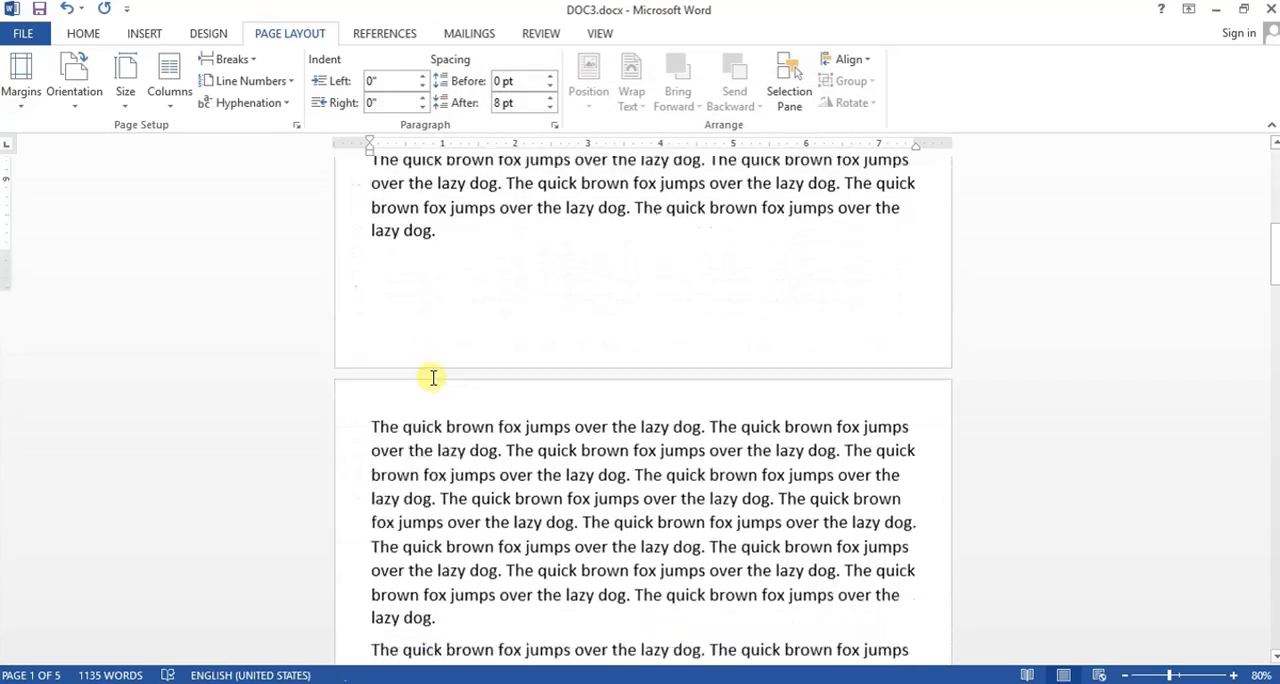
{"action": "scroll", "coordinate": [411, 501], "scroll_direction": "down", "scroll_amount": 9}
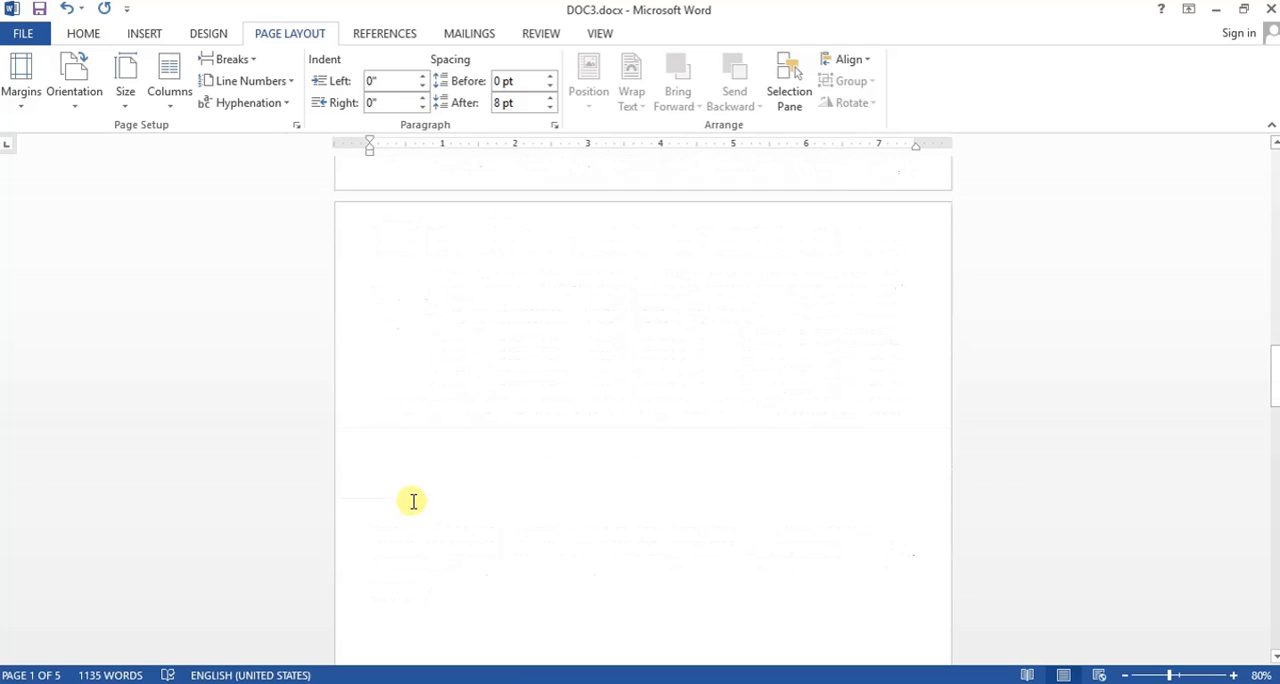
{"action": "scroll", "coordinate": [412, 500], "scroll_direction": "up", "scroll_amount": 6}
{"action": "left_click_drag", "start_coordinate": [374, 200], "coordinate": [423, 434]}
{"action": "key", "text": "ctrl+c"}
{"action": "left_click", "coordinate": [452, 601]}
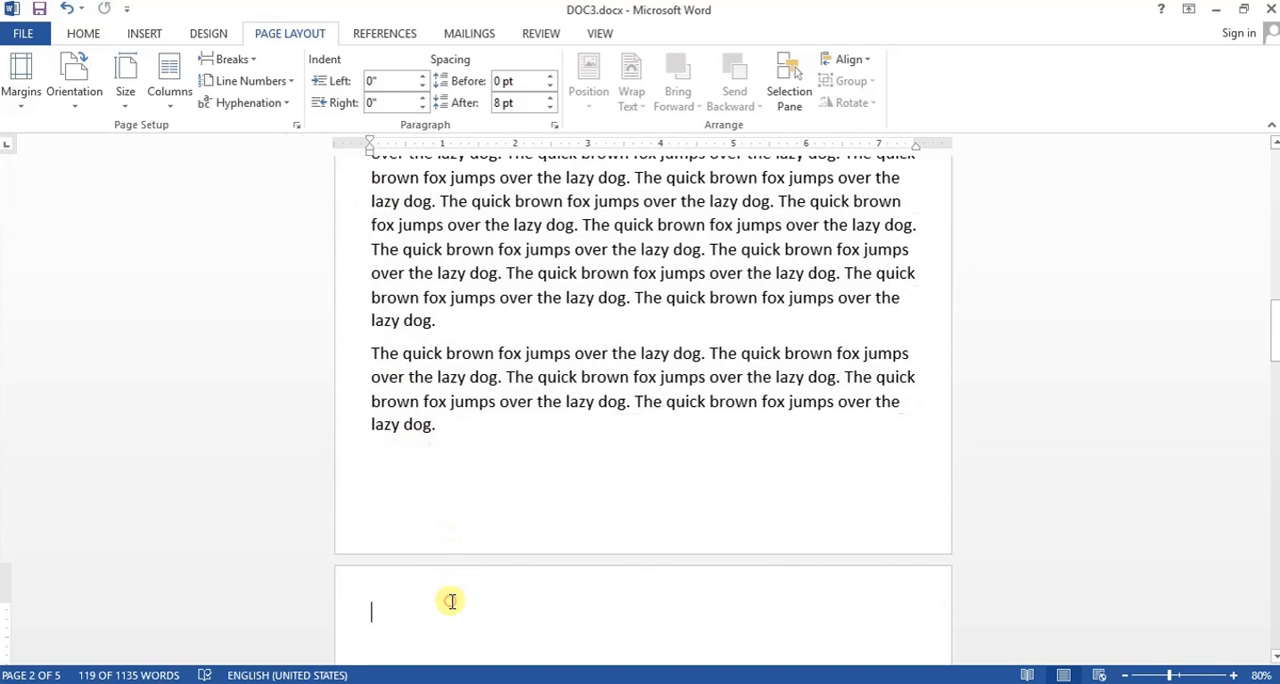
{"action": "key", "text": "ctrl+v"}
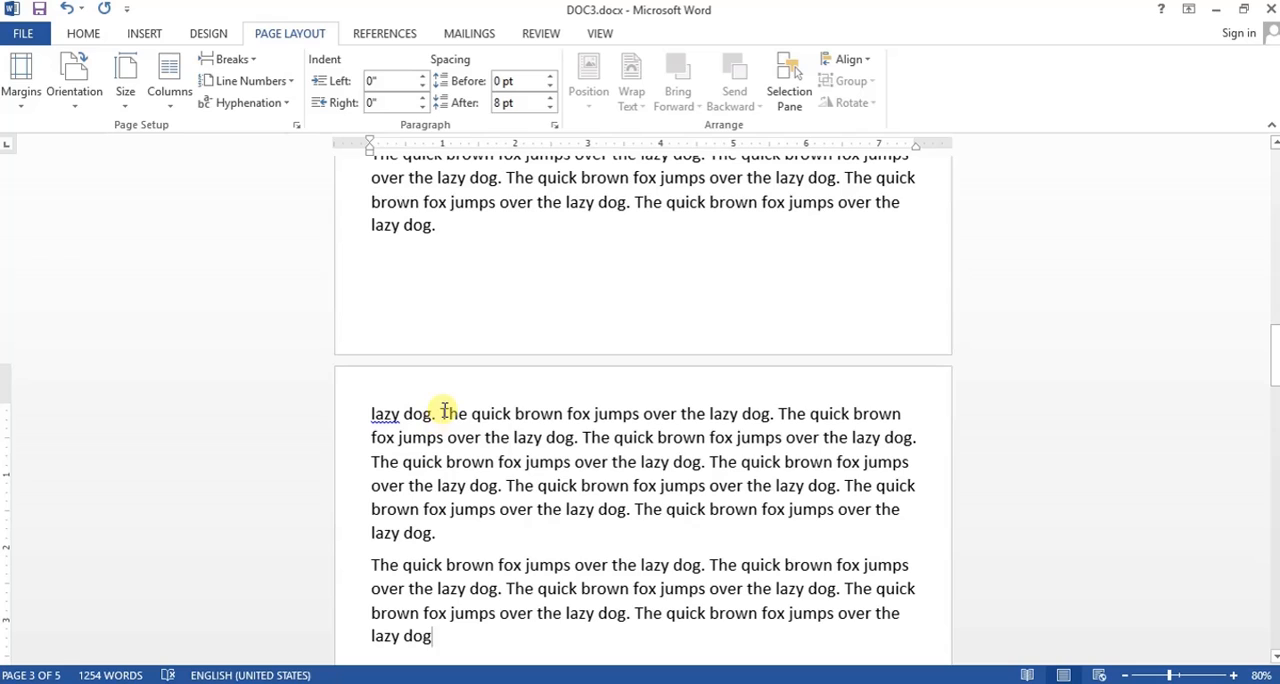
- Set the left indent of the first paragraph on page 3 to 0.6"
{"action": "left_click", "coordinate": [442, 412]}
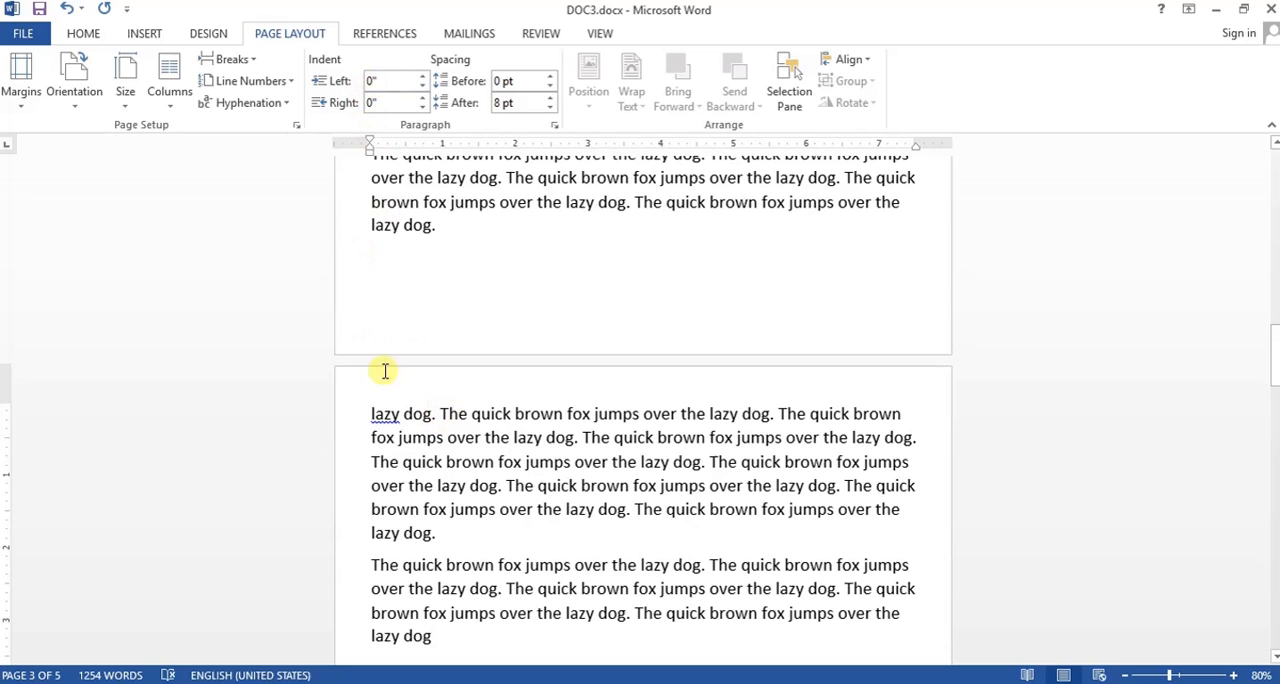
{"action": "left_click", "coordinate": [422, 78]}
{"action": "left_click", "coordinate": [422, 78]}
{"action": "left_click", "coordinate": [422, 78]}
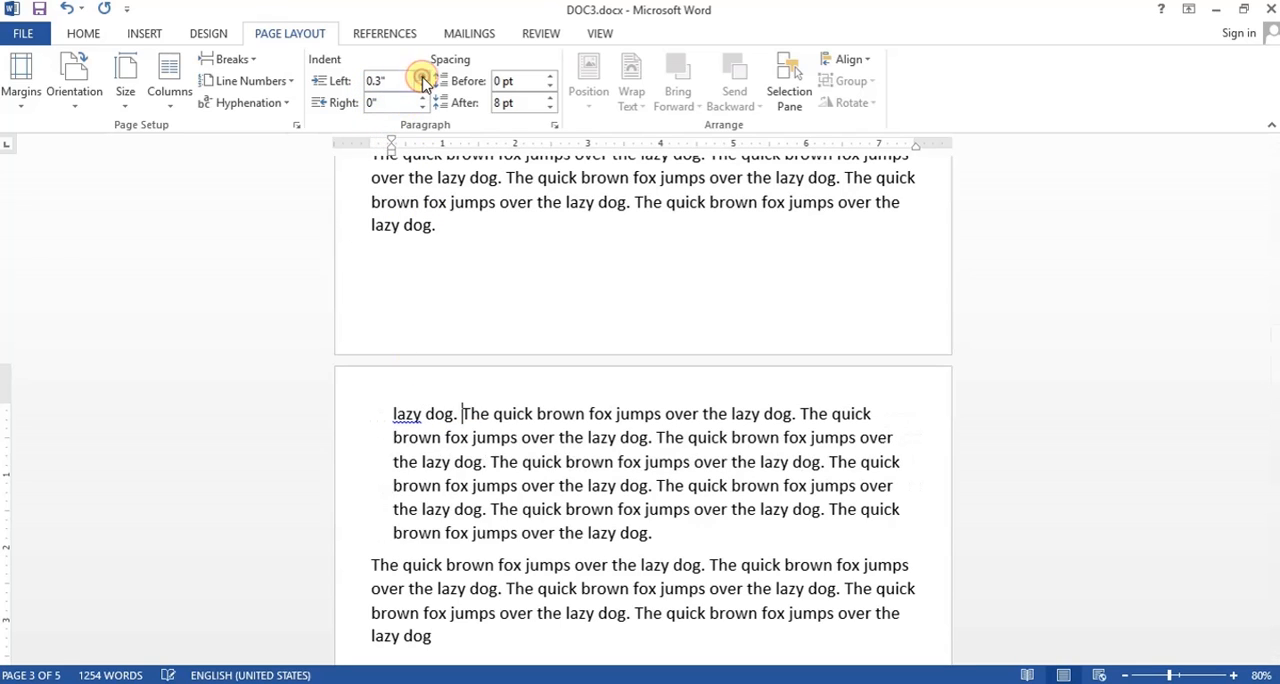
{"action": "left_click", "coordinate": [422, 78]}
{"action": "left_click", "coordinate": [422, 78]}
{"action": "left_click", "coordinate": [422, 78]}
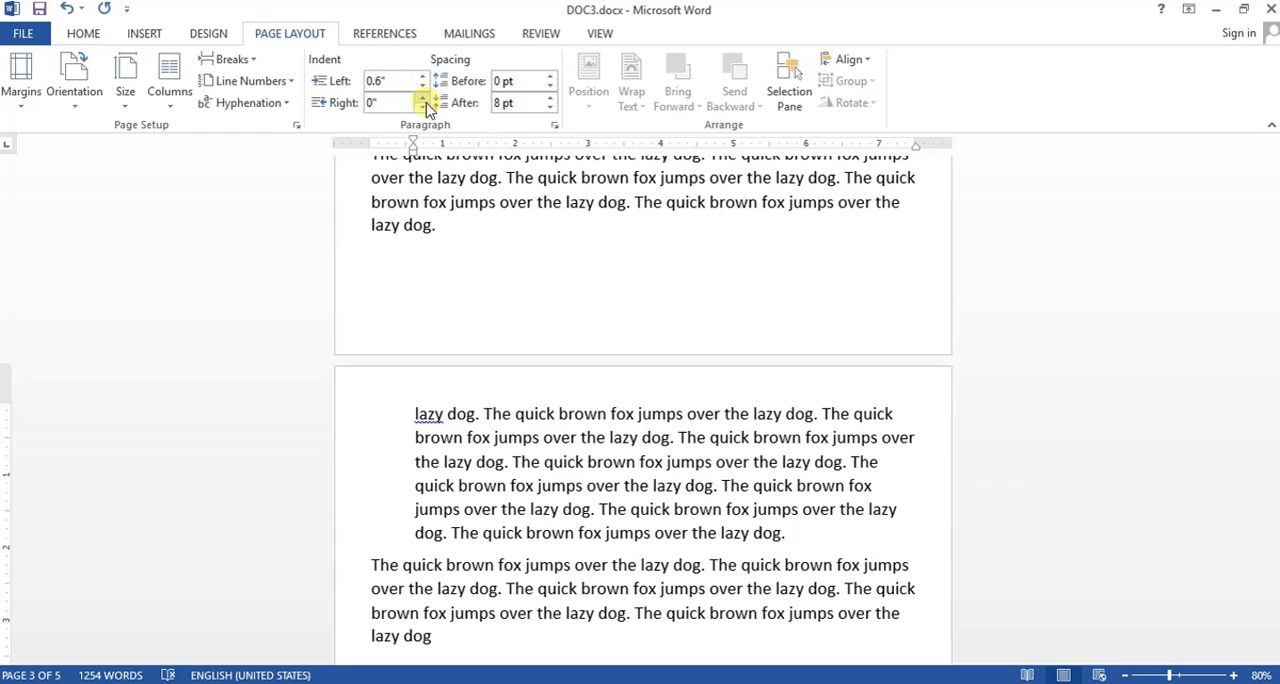
- Set the right indent of the first paragraph on page 3 to -1"
{"action": "left_click", "coordinate": [423, 107]}
{"action": "left_click", "coordinate": [423, 107]}
{"action": "left_click", "coordinate": [423, 107]}
{"action": "left_click", "coordinate": [423, 107]}
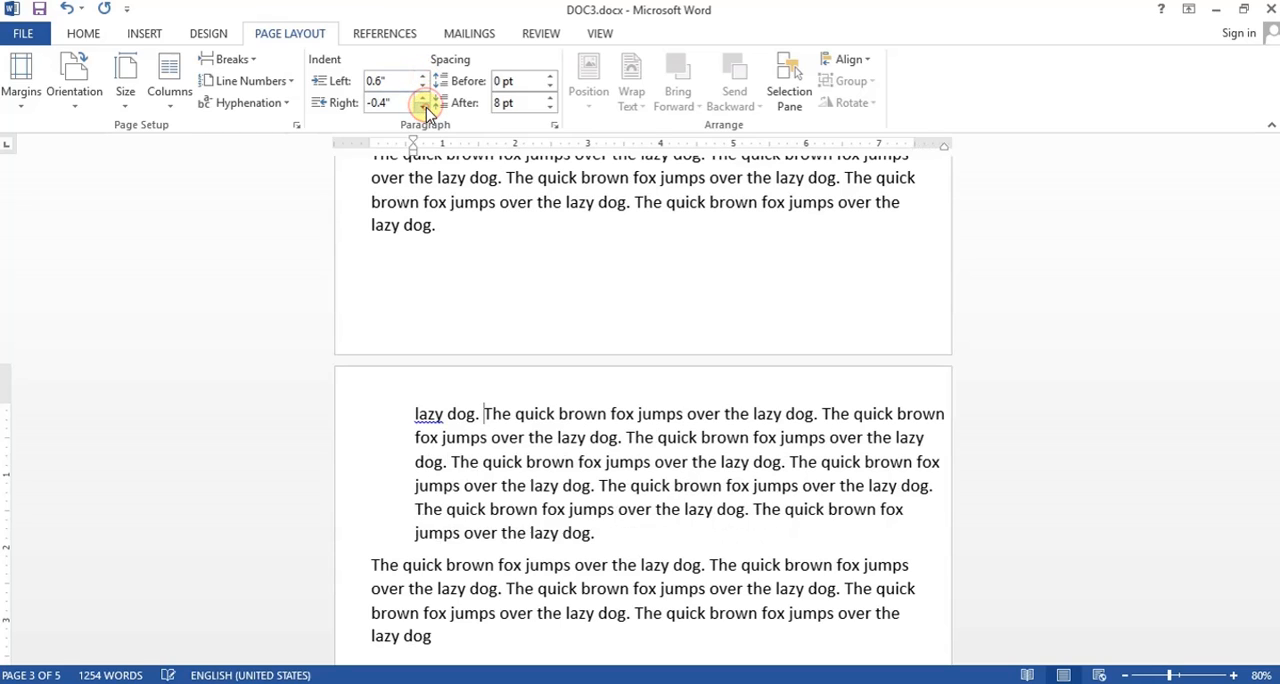
{"action": "left_click", "coordinate": [423, 107]}
{"action": "left_click", "coordinate": [423, 107]}
{"action": "left_click", "coordinate": [423, 107]}
{"action": "left_click", "coordinate": [423, 107]}
{"action": "left_click", "coordinate": [423, 107]}
{"action": "left_click", "coordinate": [423, 107]}
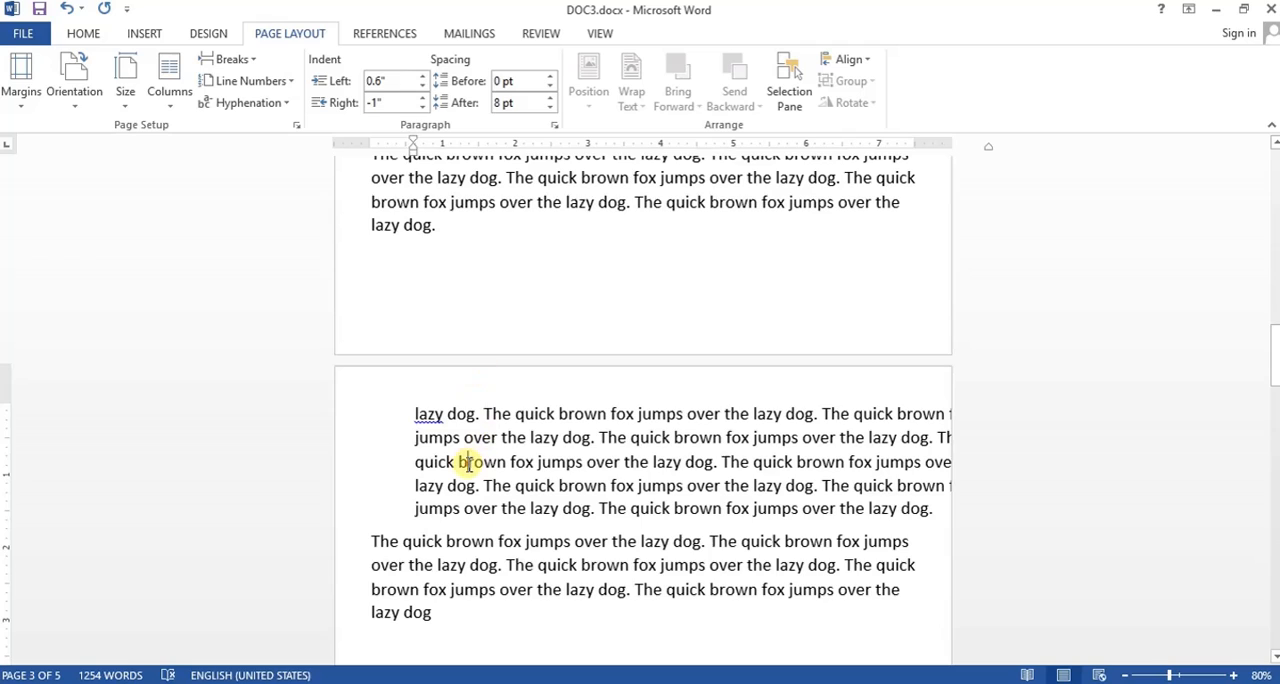
- Select the second paragraph on page 3 and set its spacing before to 48 pt
{"action": "scroll", "coordinate": [462, 464], "scroll_direction": "down", "scroll_amount": 2}
{"action": "left_click_drag", "start_coordinate": [371, 437], "coordinate": [414, 524]}
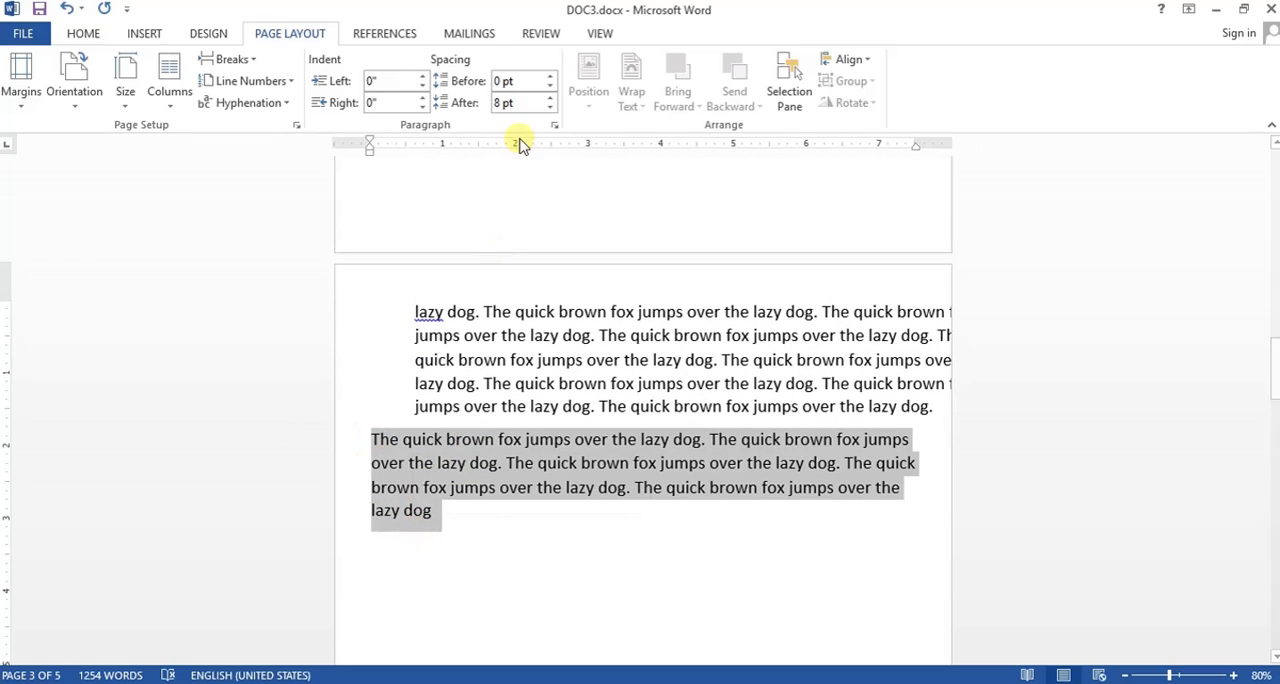
{"action": "left_click", "coordinate": [425, 490]}
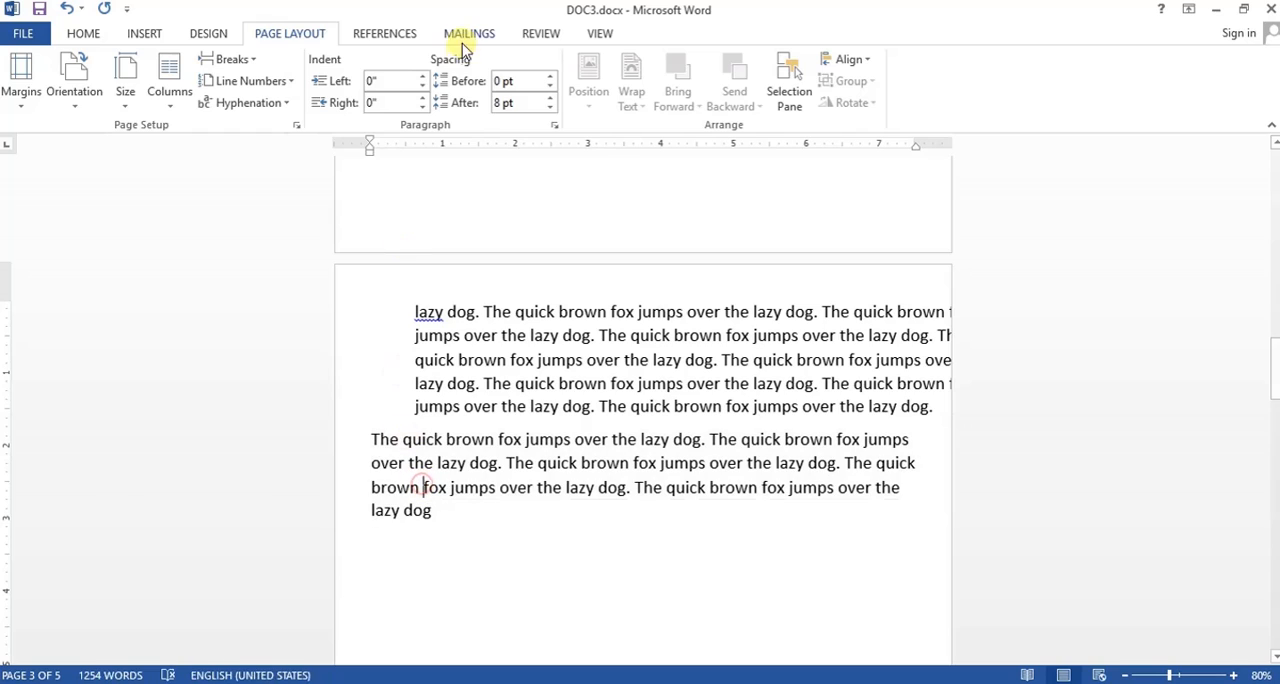
{"action": "left_click_drag", "start_coordinate": [370, 440], "coordinate": [431, 520]}
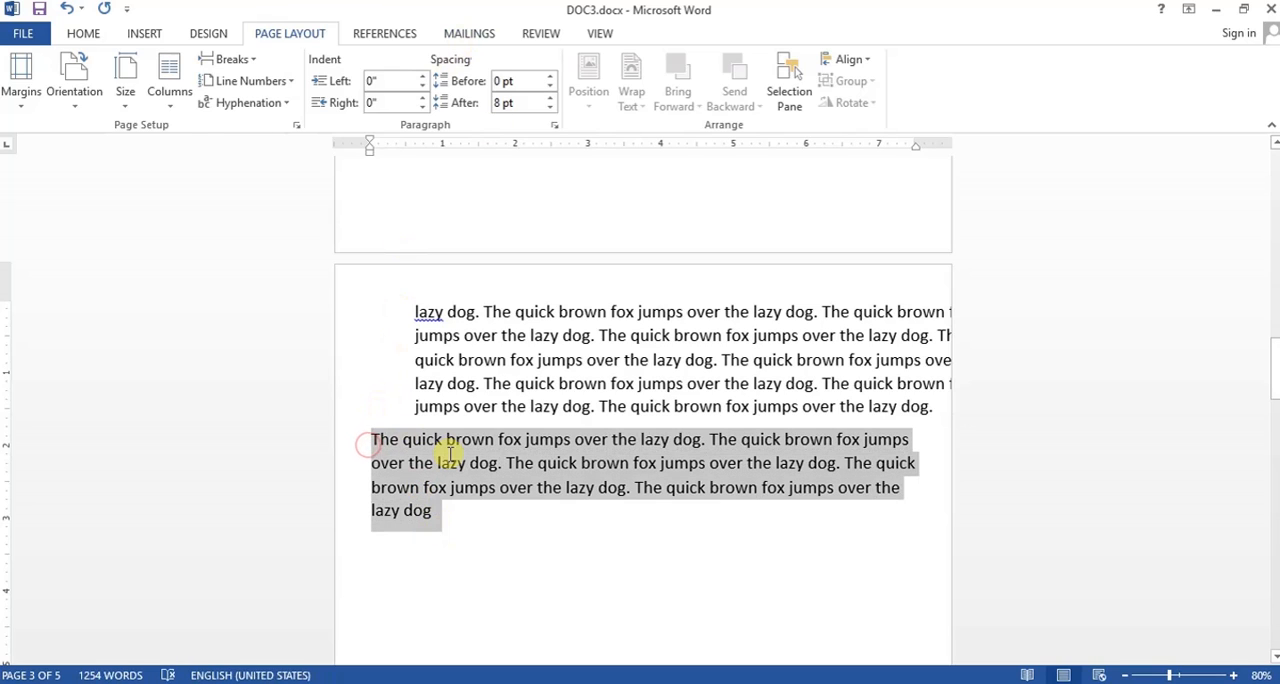
{"action": "left_click", "coordinate": [550, 77]}
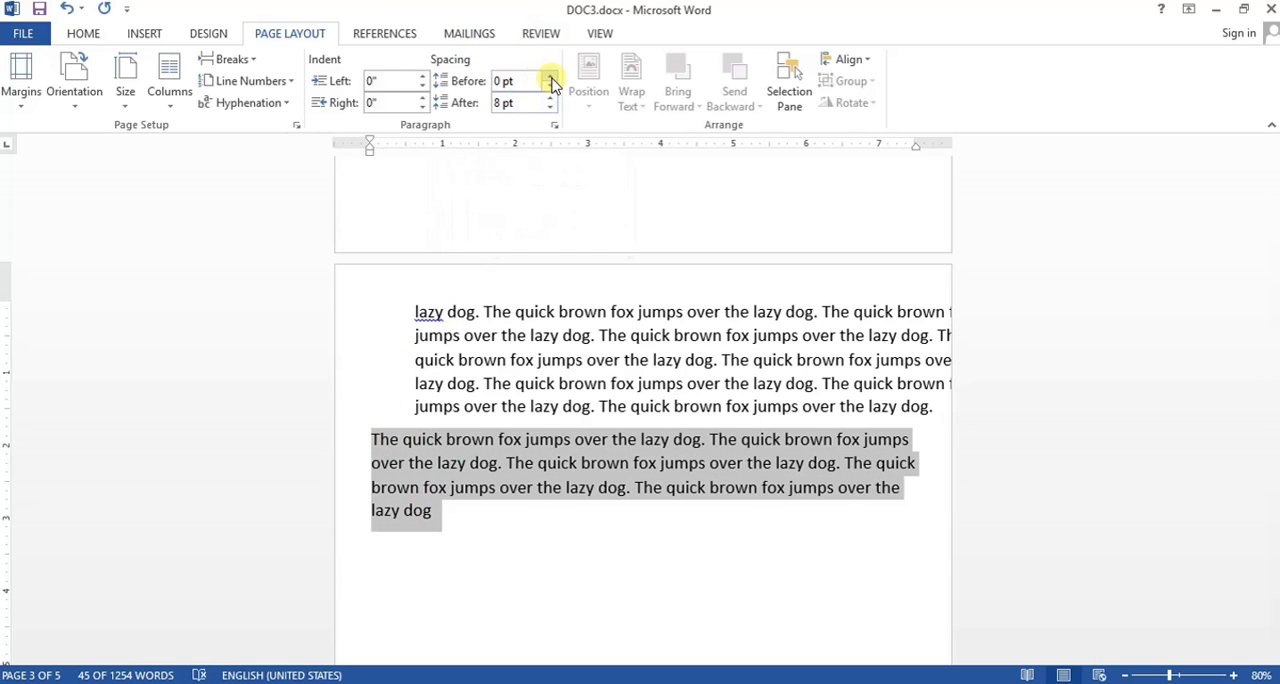
{"action": "left_click", "coordinate": [550, 77]}
{"action": "left_click", "coordinate": [550, 77]}
{"action": "left_click", "coordinate": [550, 77]}
{"action": "left_click", "coordinate": [550, 77]}
{"action": "left_click", "coordinate": [550, 77]}
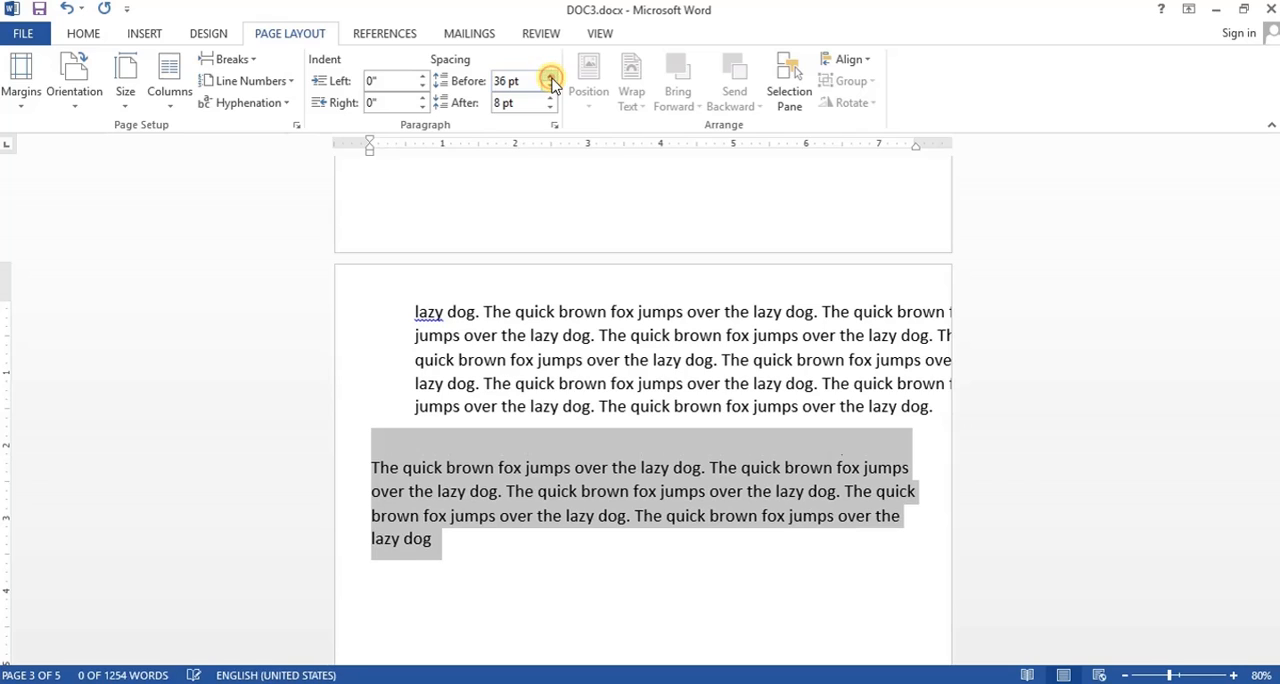
{"action": "left_click", "coordinate": [550, 77]}
{"action": "left_click", "coordinate": [550, 77]}
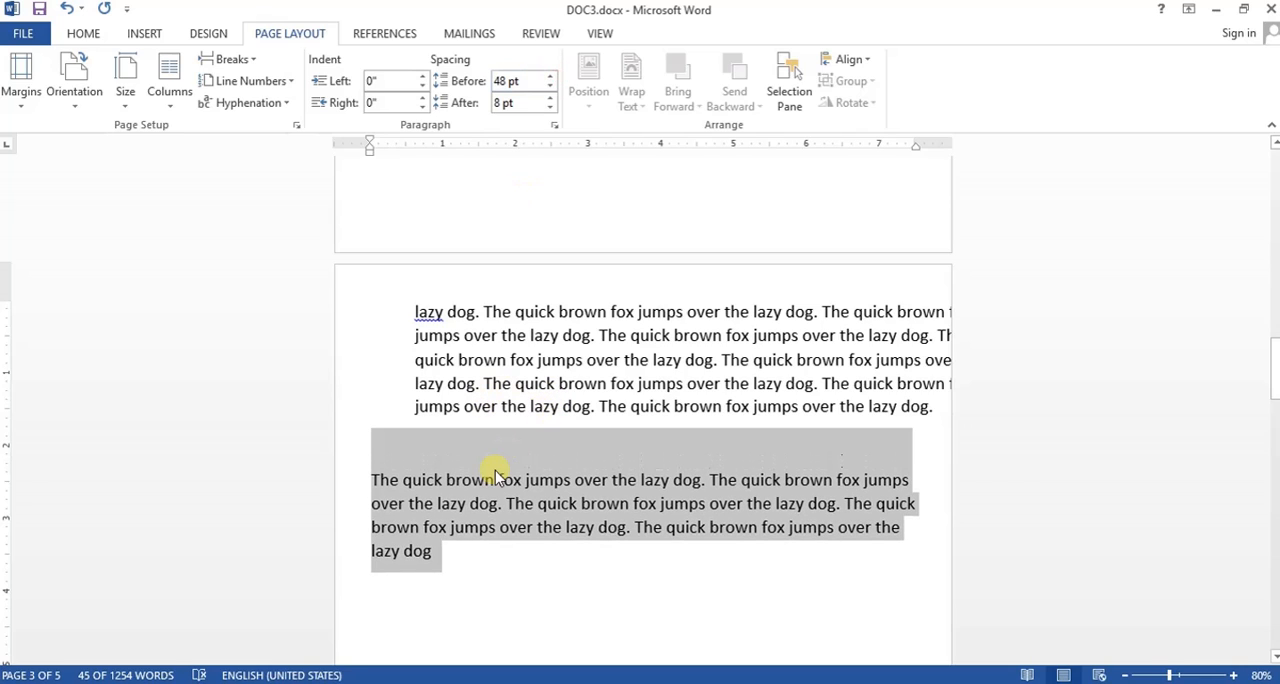
{"action": "left_click", "coordinate": [478, 503]}
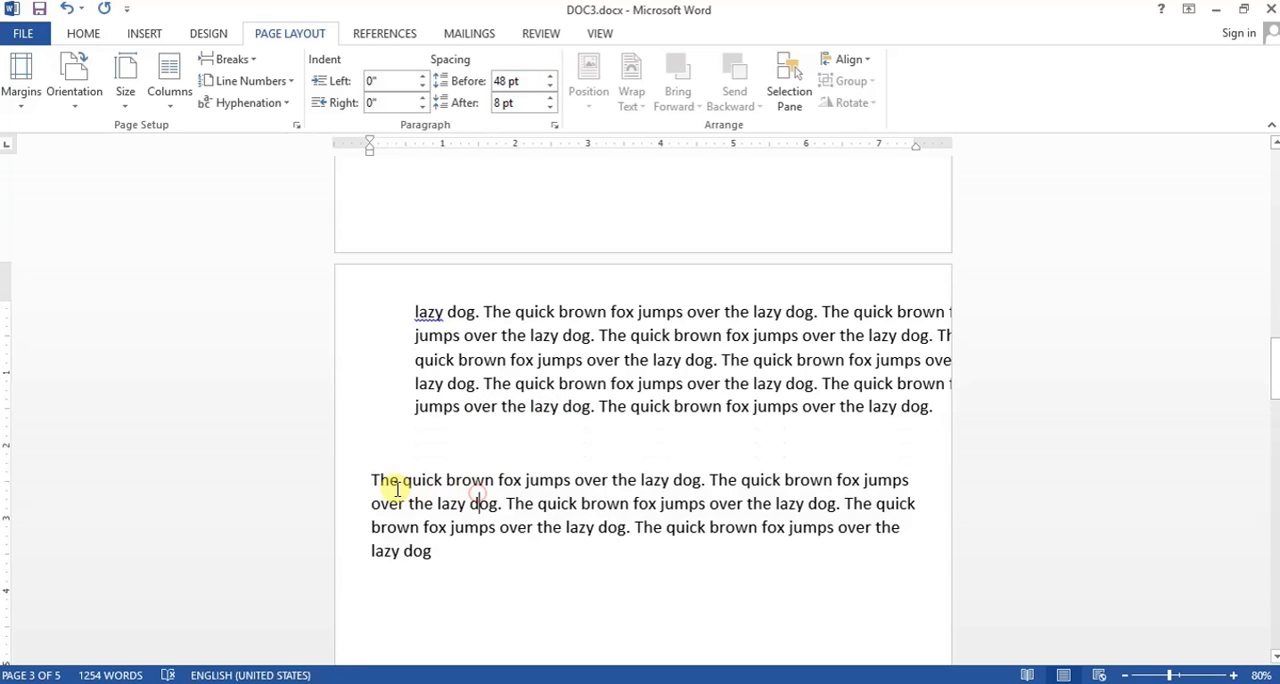
- Increase the spacing before the second paragraph on page 3 to 78 pt
{"action": "left_click_drag", "start_coordinate": [370, 480], "coordinate": [437, 566]}
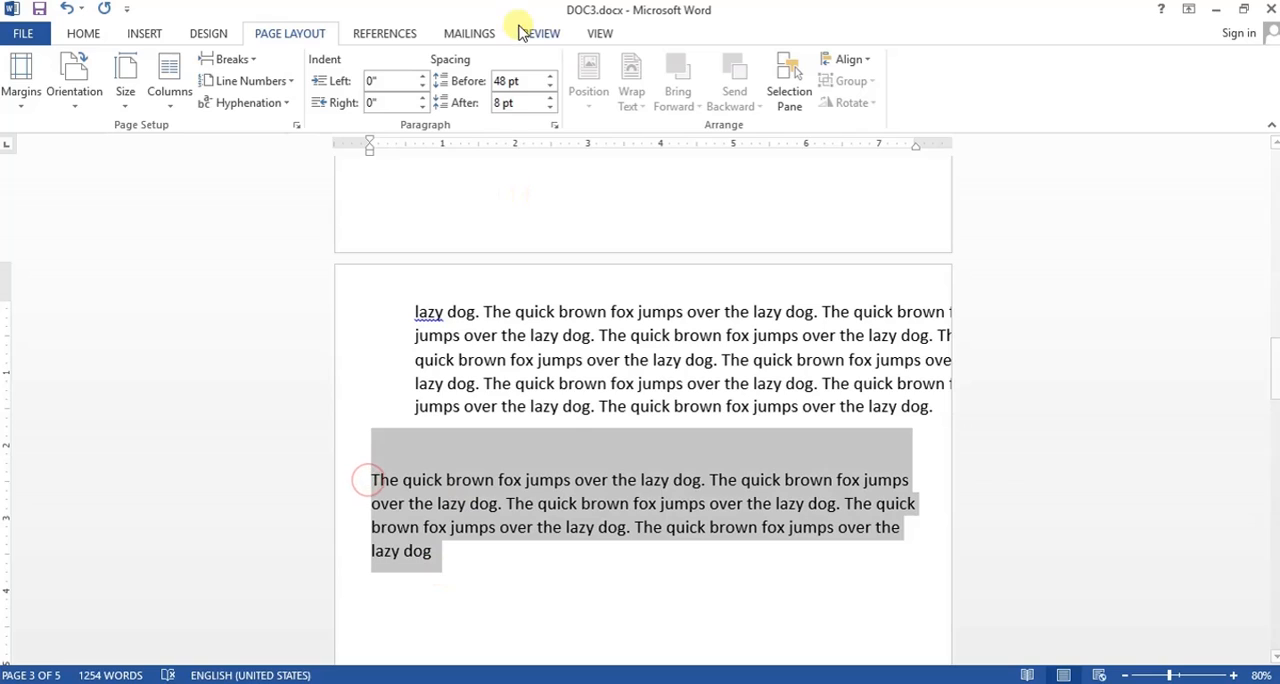
{"action": "left_click", "coordinate": [548, 76]}
{"action": "left_click", "coordinate": [548, 76]}
{"action": "left_click", "coordinate": [548, 76]}
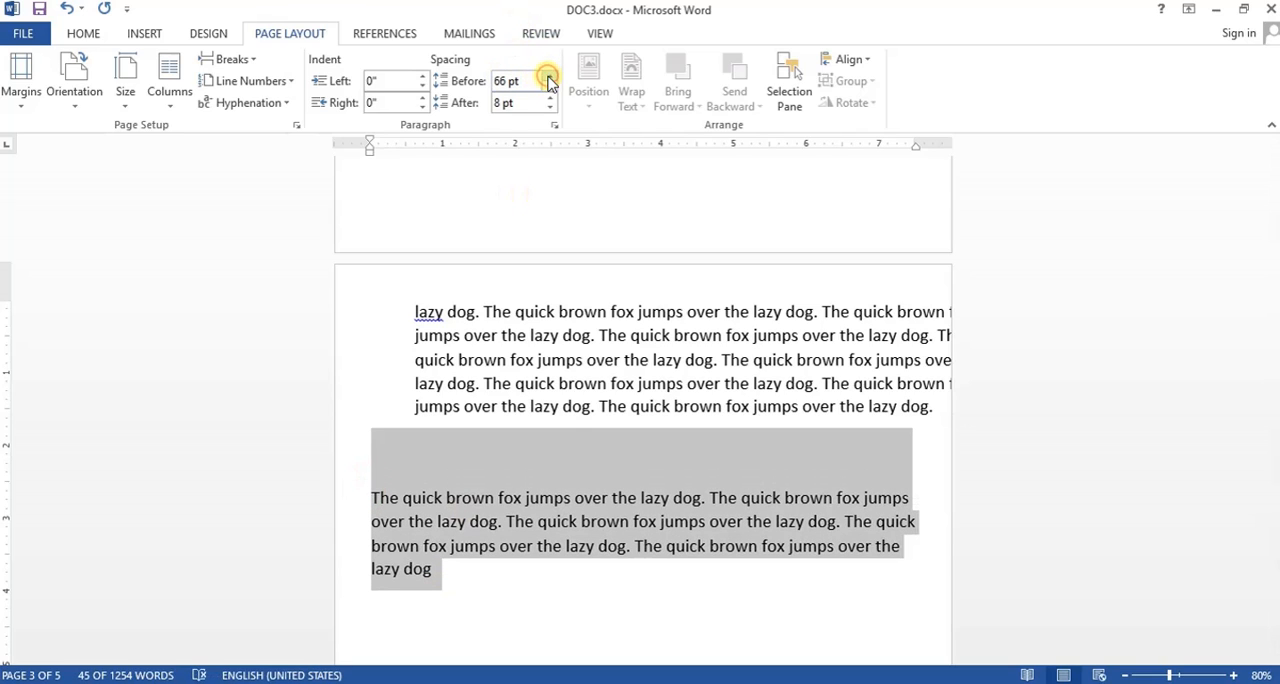
{"action": "left_click", "coordinate": [548, 76]}
{"action": "left_click", "coordinate": [548, 76]}
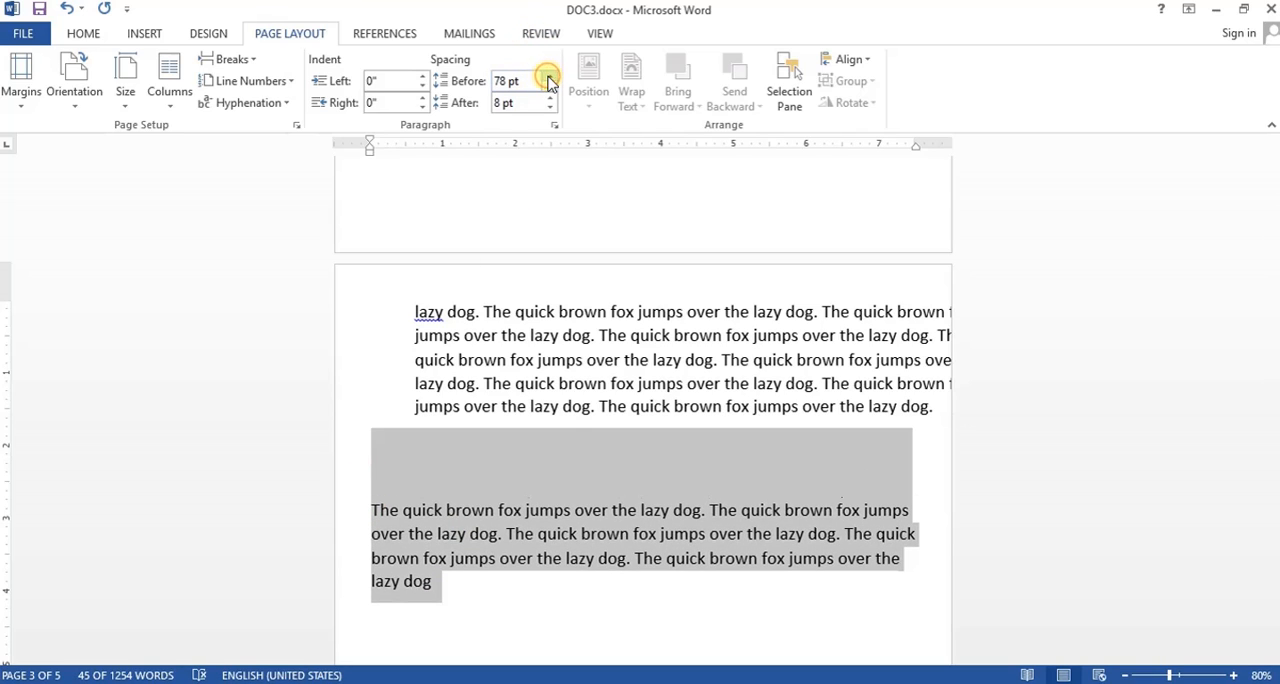
{"action": "left_click", "coordinate": [438, 488]}
- Select both paragraphs on page 3 and set their spacing after to 60 pt
{"action": "scroll", "coordinate": [434, 480], "scroll_direction": "down", "scroll_amount": 1}
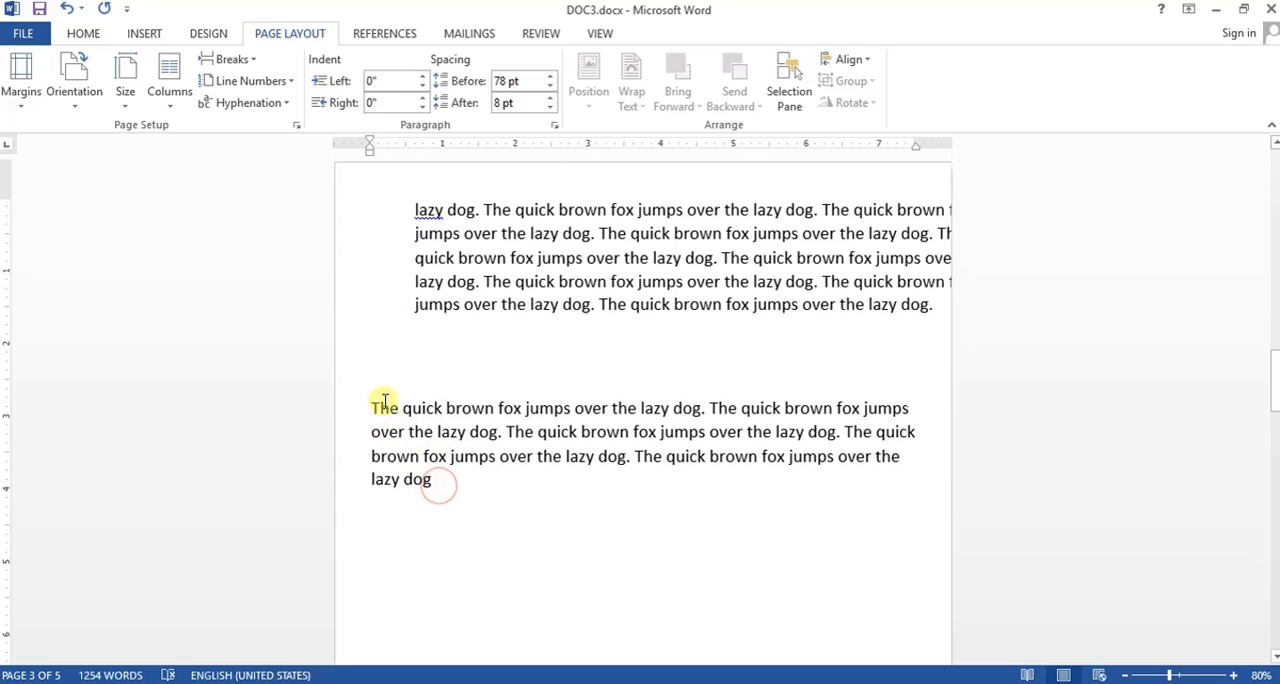
{"action": "left_click_drag", "start_coordinate": [416, 212], "coordinate": [442, 482]}
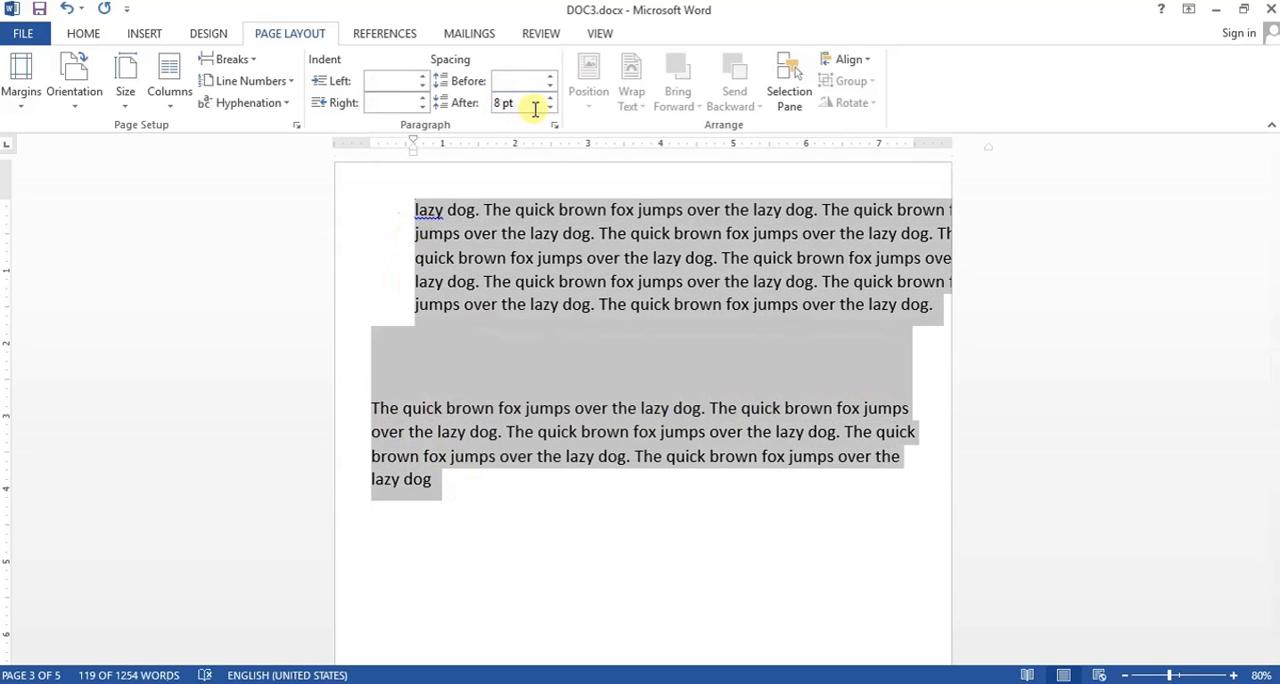
{"action": "left_click", "coordinate": [549, 97]}
{"action": "left_click", "coordinate": [549, 97]}
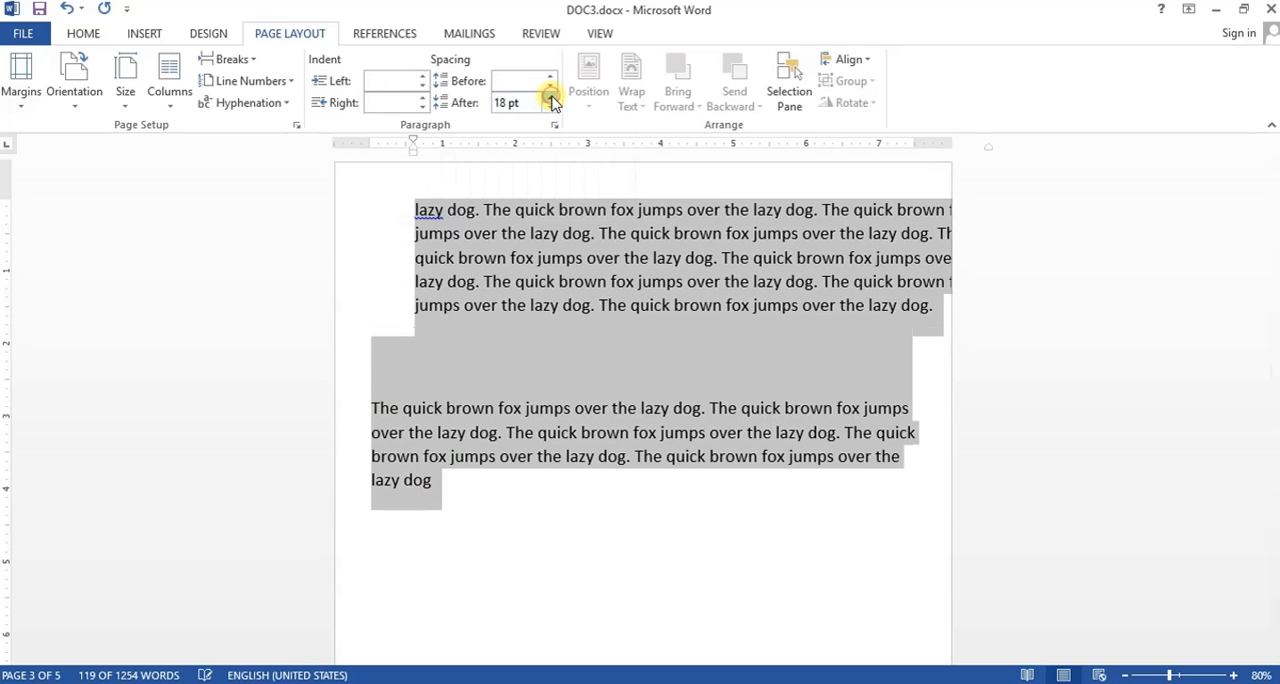
{"action": "left_click", "coordinate": [549, 97]}
{"action": "left_click", "coordinate": [549, 97]}
{"action": "left_click", "coordinate": [549, 97]}
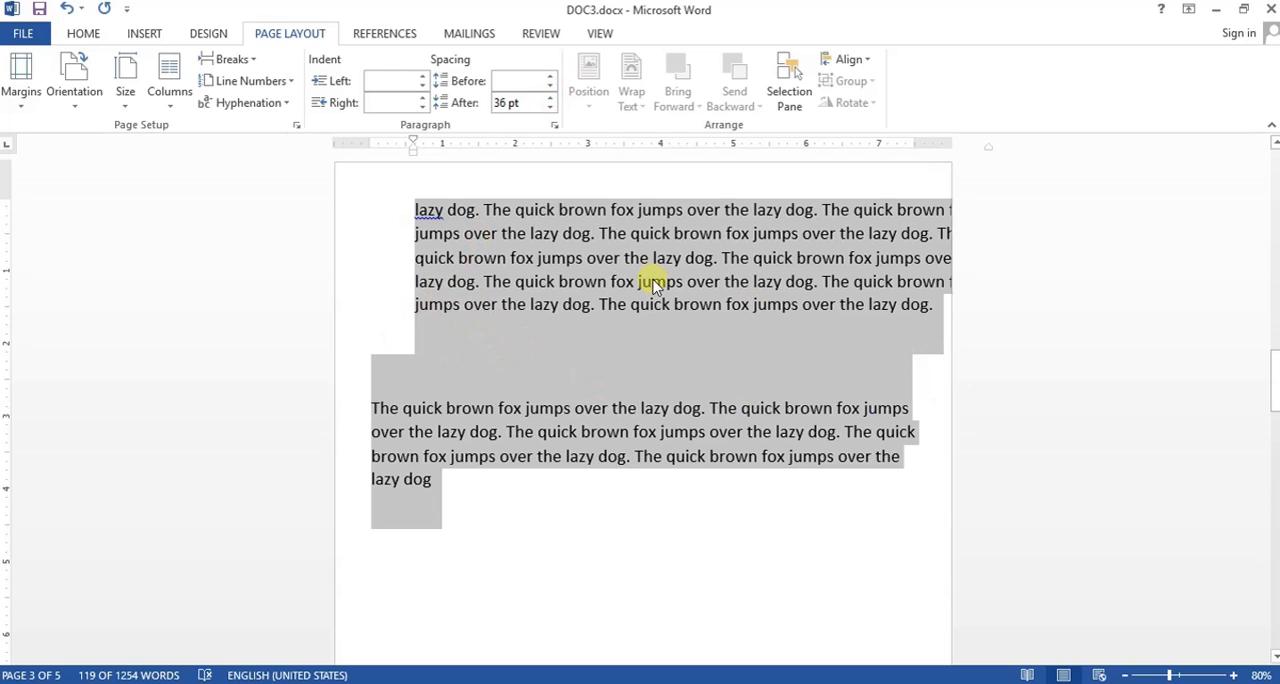
{"action": "left_click", "coordinate": [553, 98]}
{"action": "left_click", "coordinate": [553, 98]}
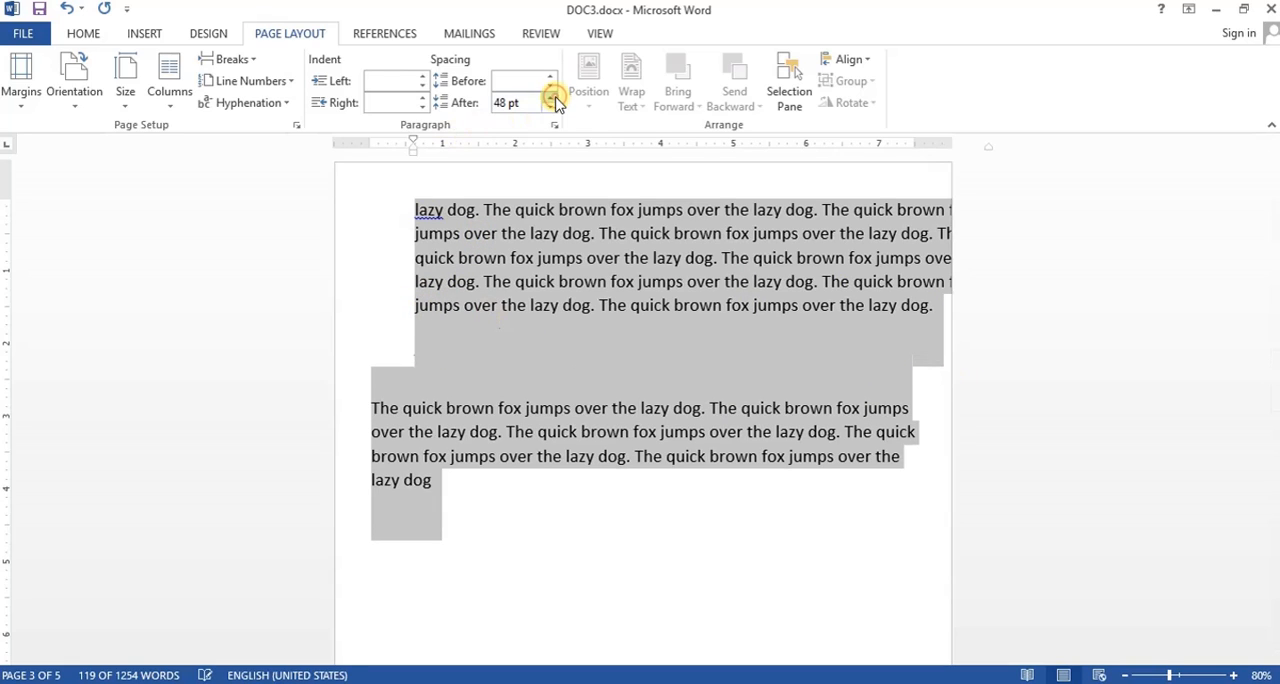
{"action": "left_click", "coordinate": [553, 98]}
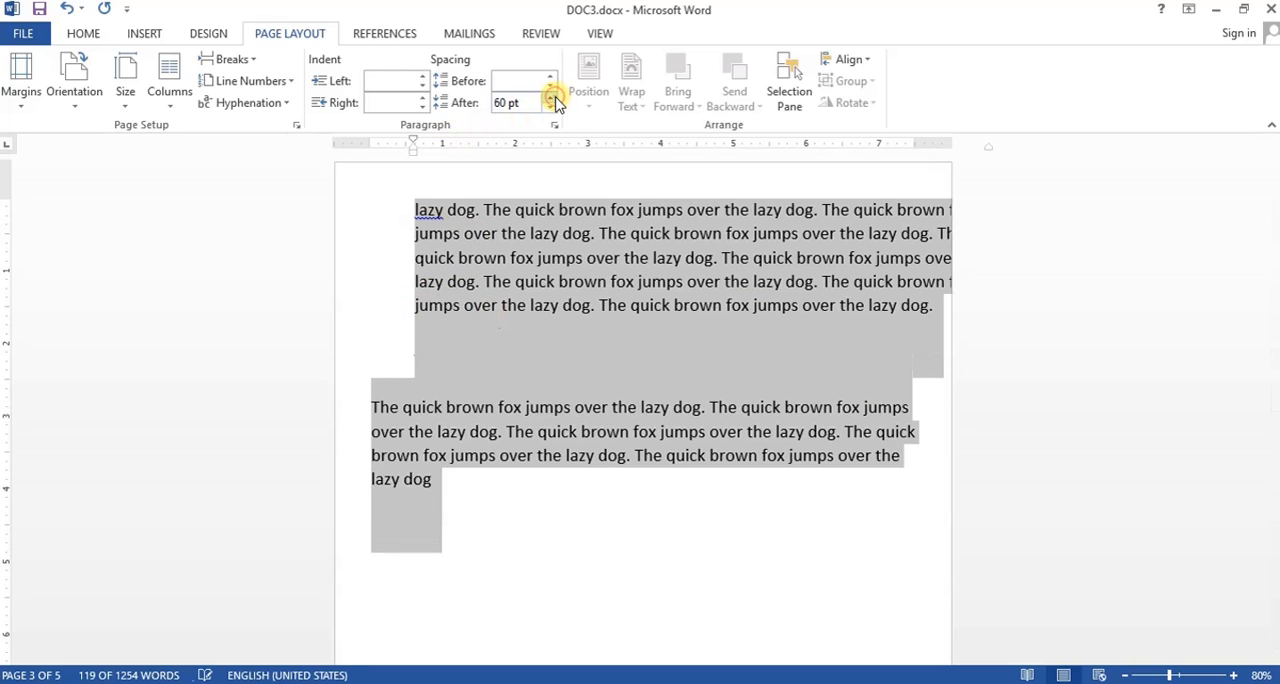
{"action": "left_click", "coordinate": [503, 430]}
{"action": "left_click", "coordinate": [702, 433]}
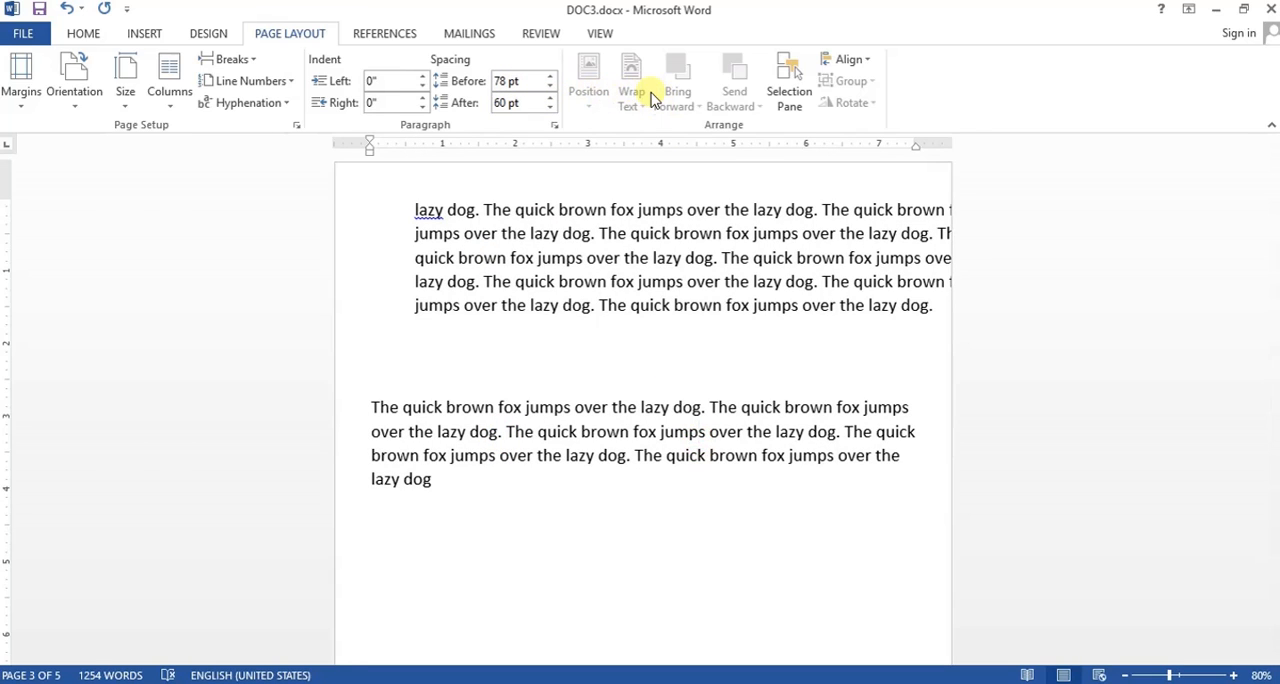
{"action": "left_click", "coordinate": [623, 306]}
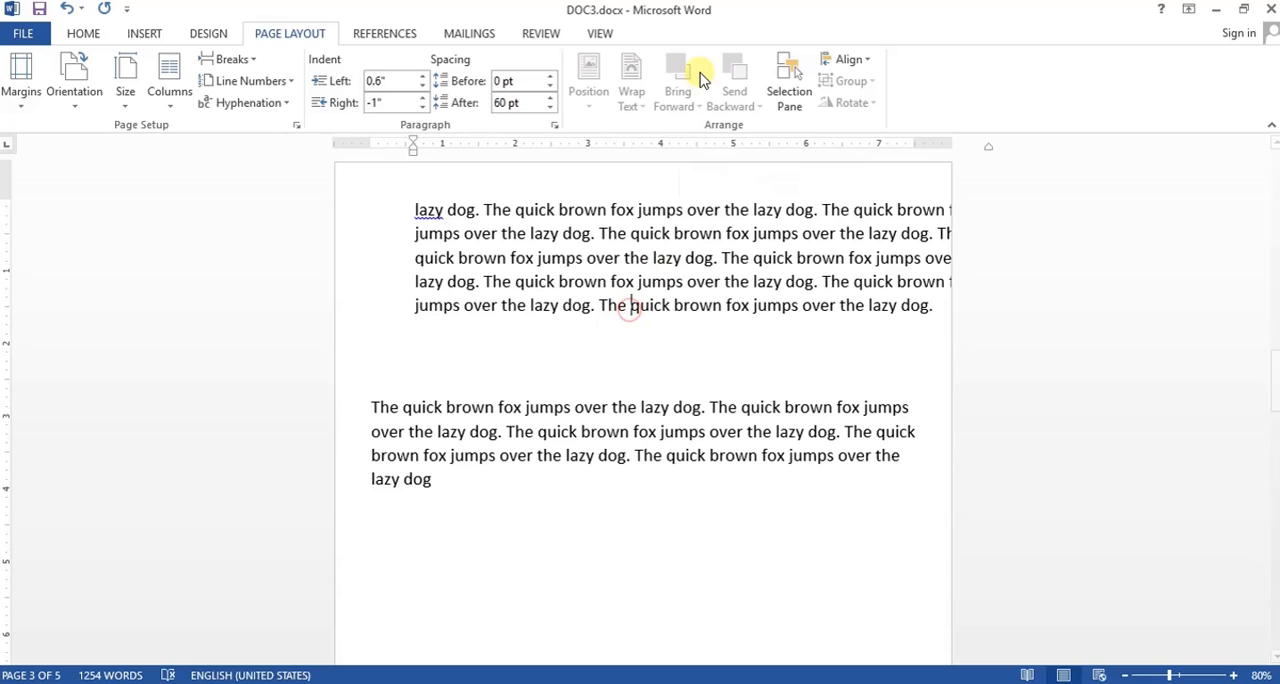
- Move the blue star on page 5 slightly down and to the right over the first paragraph
{"action": "scroll", "coordinate": [695, 320], "scroll_direction": "down", "scroll_amount": 8}
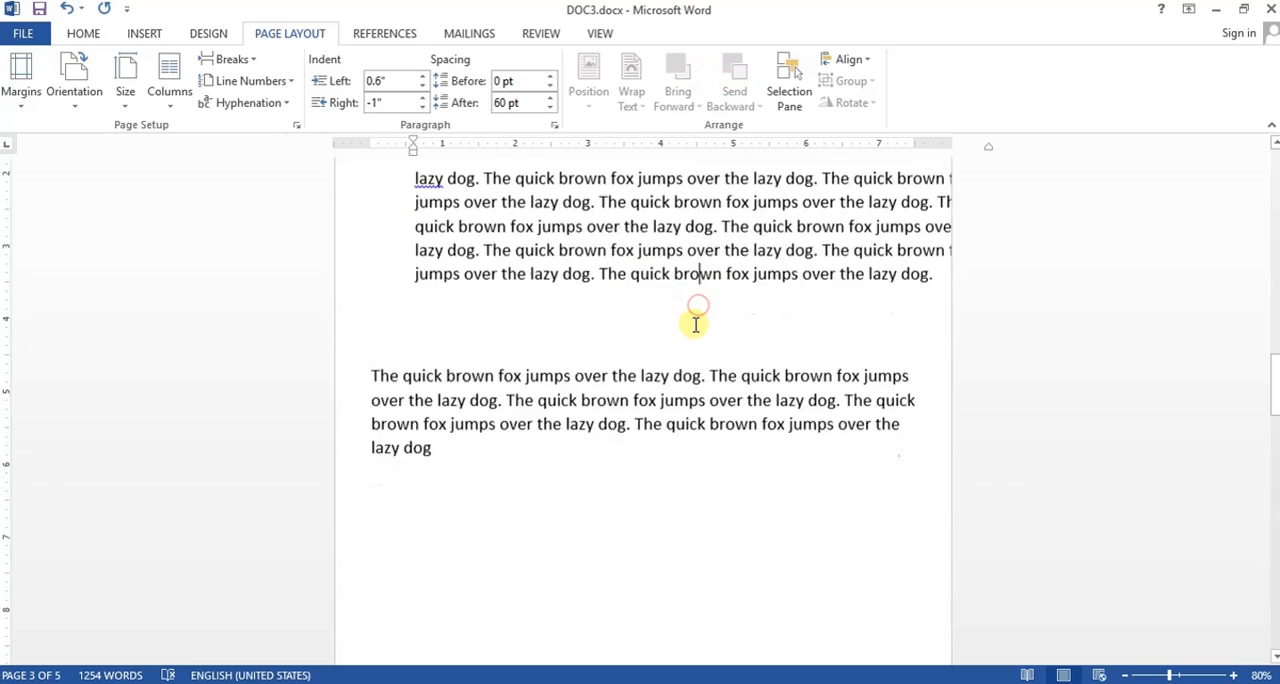
{"action": "scroll", "coordinate": [695, 324], "scroll_direction": "down", "scroll_amount": 15}
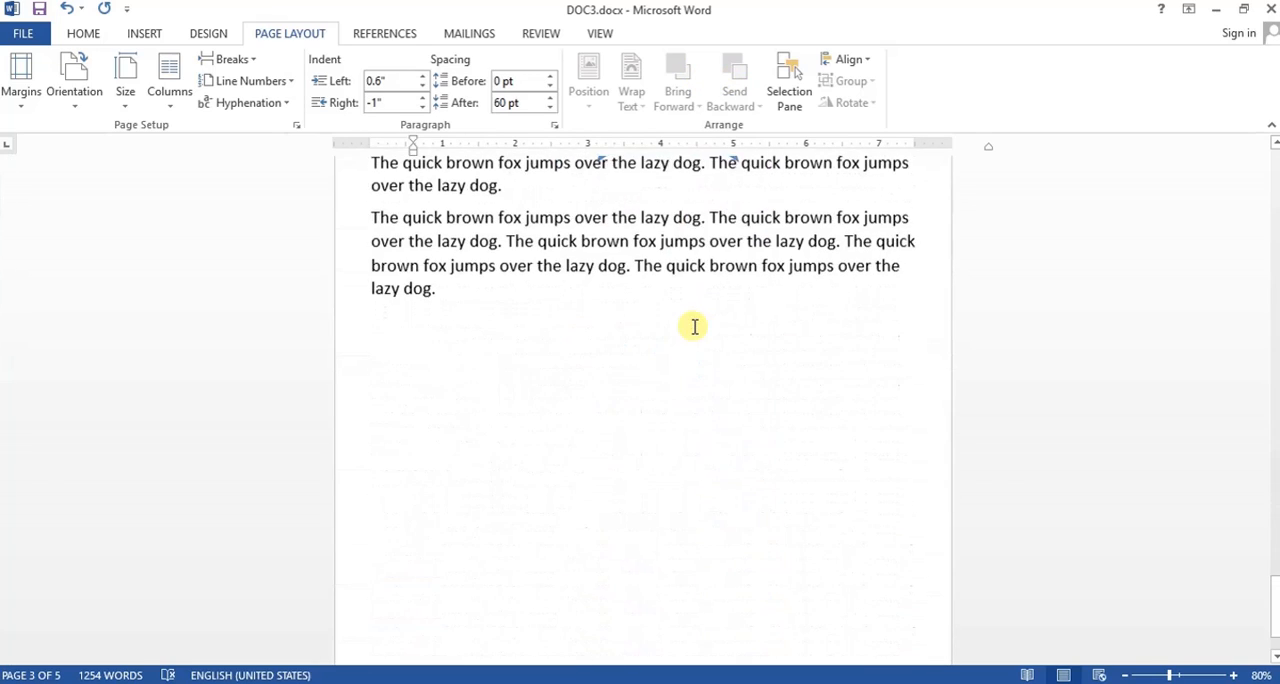
{"action": "scroll", "coordinate": [693, 328], "scroll_direction": "up", "scroll_amount": 4}
{"action": "scroll", "coordinate": [693, 328], "scroll_direction": "down", "scroll_amount": 1}
{"action": "left_click", "coordinate": [455, 277]}
{"action": "left_click", "coordinate": [378, 243]}
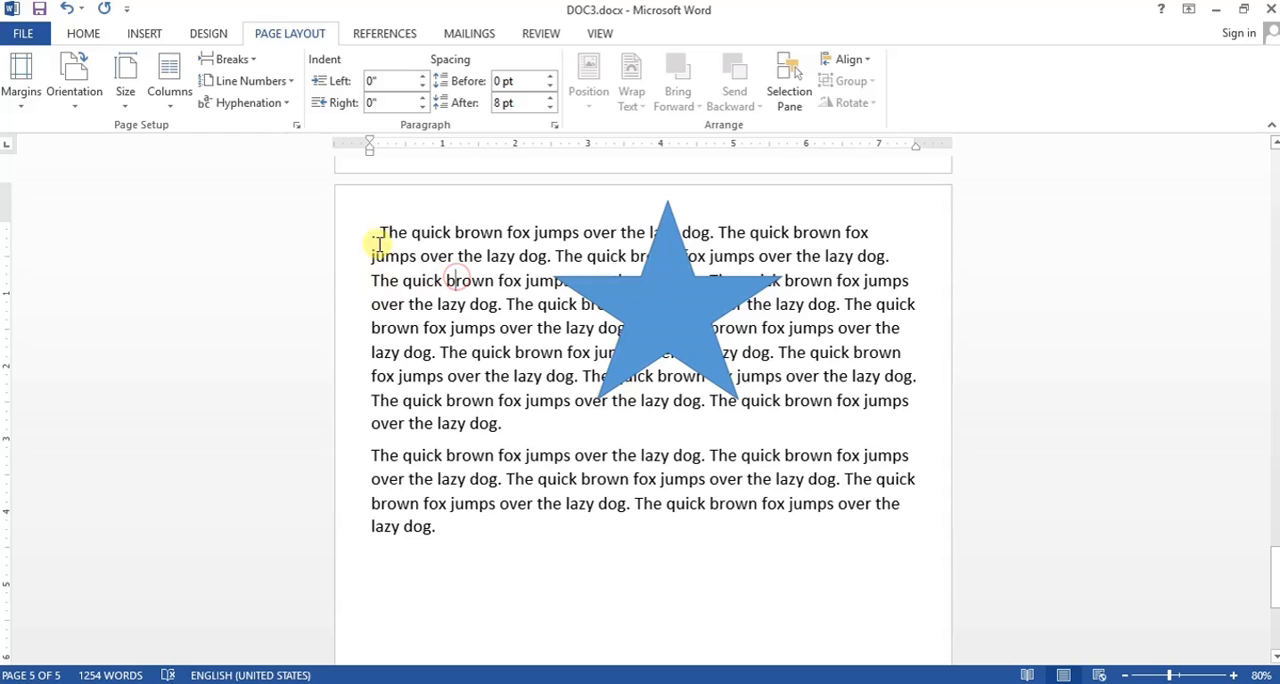
{"action": "left_click_drag", "start_coordinate": [377, 232], "coordinate": [440, 528]}
{"action": "left_click", "coordinate": [640, 285]}
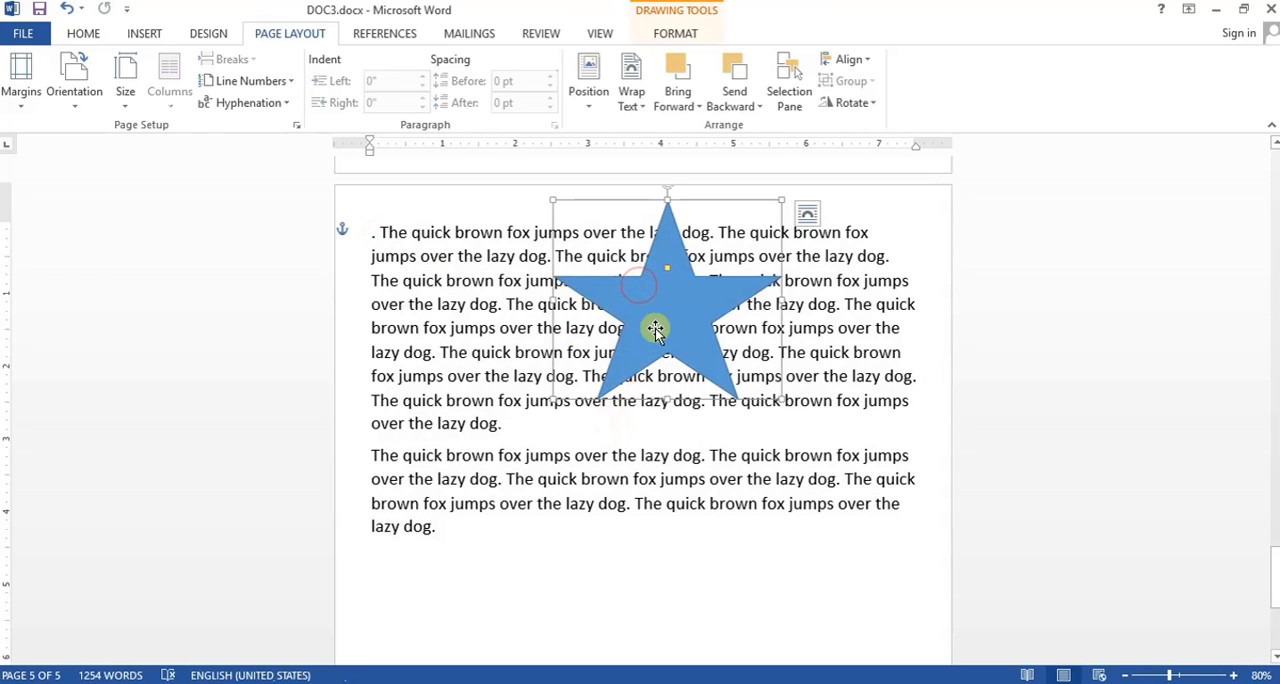
{"action": "left_click_drag", "start_coordinate": [654, 320], "coordinate": [689, 352]}
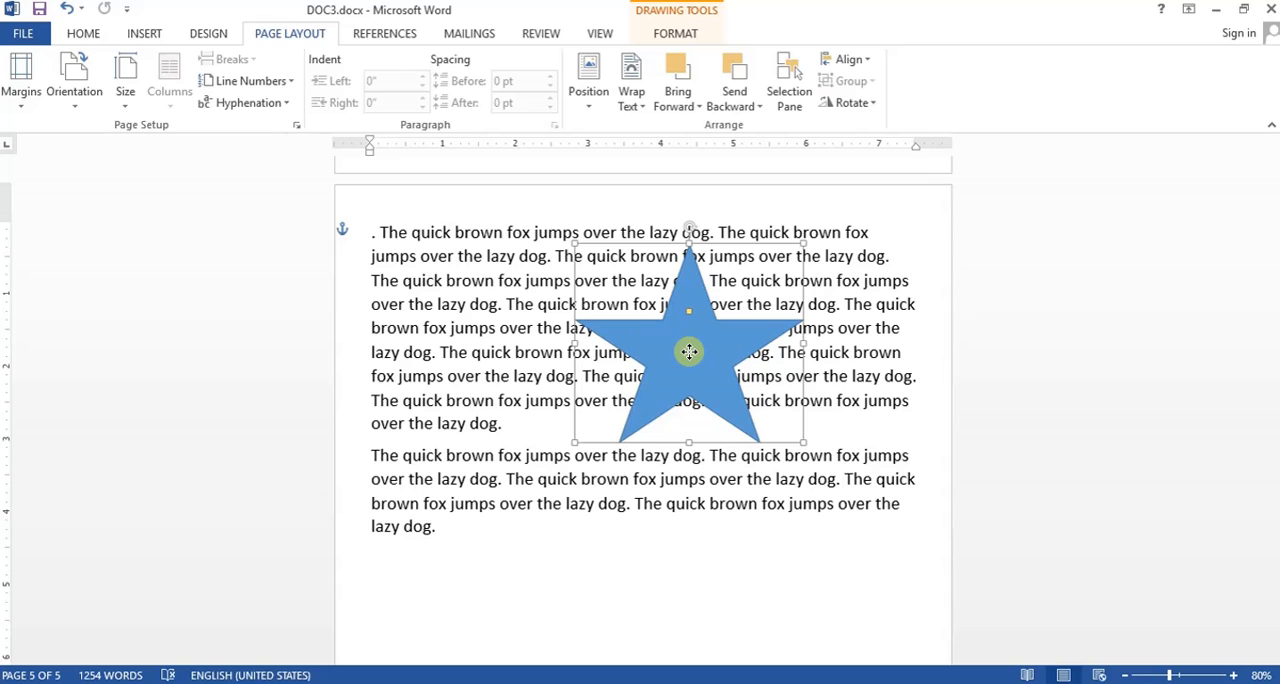
{"action": "left_click_drag", "start_coordinate": [689, 352], "coordinate": [689, 352]}
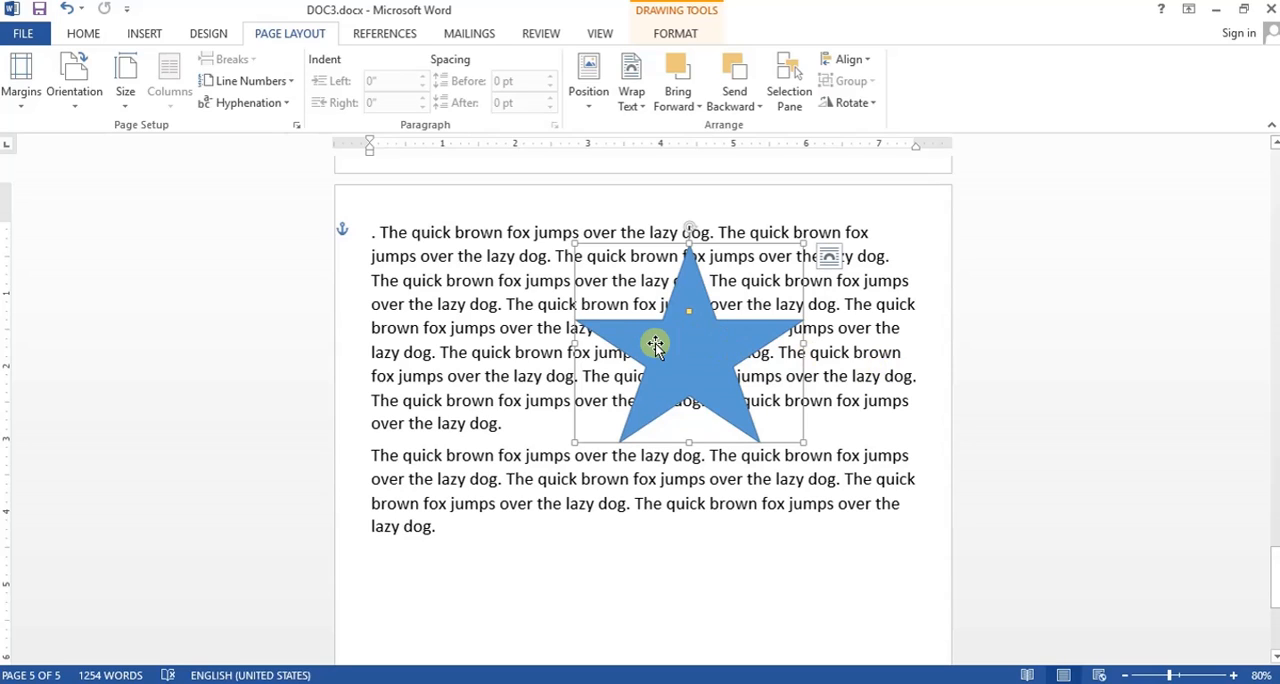
- View the star's position layouts, and switch its text wrapping to Behind Text and back to In Front of Text
{"action": "left_click", "coordinate": [595, 105]}
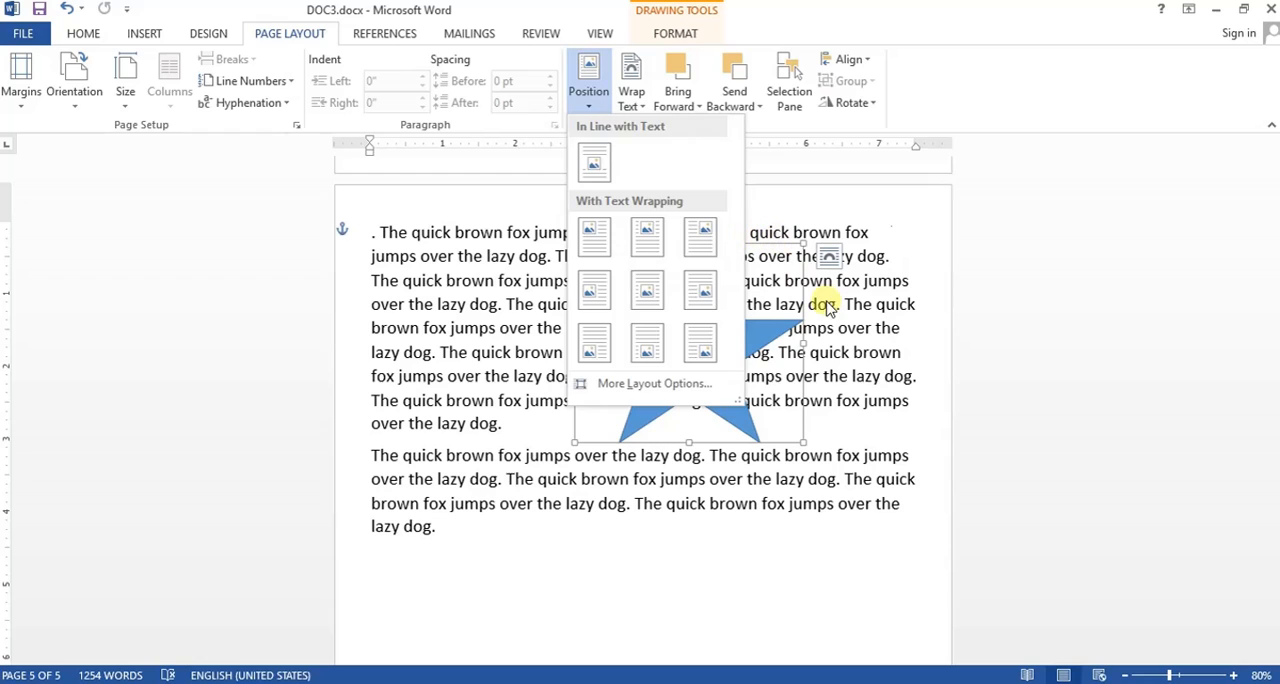
{"action": "left_click", "coordinate": [903, 328]}
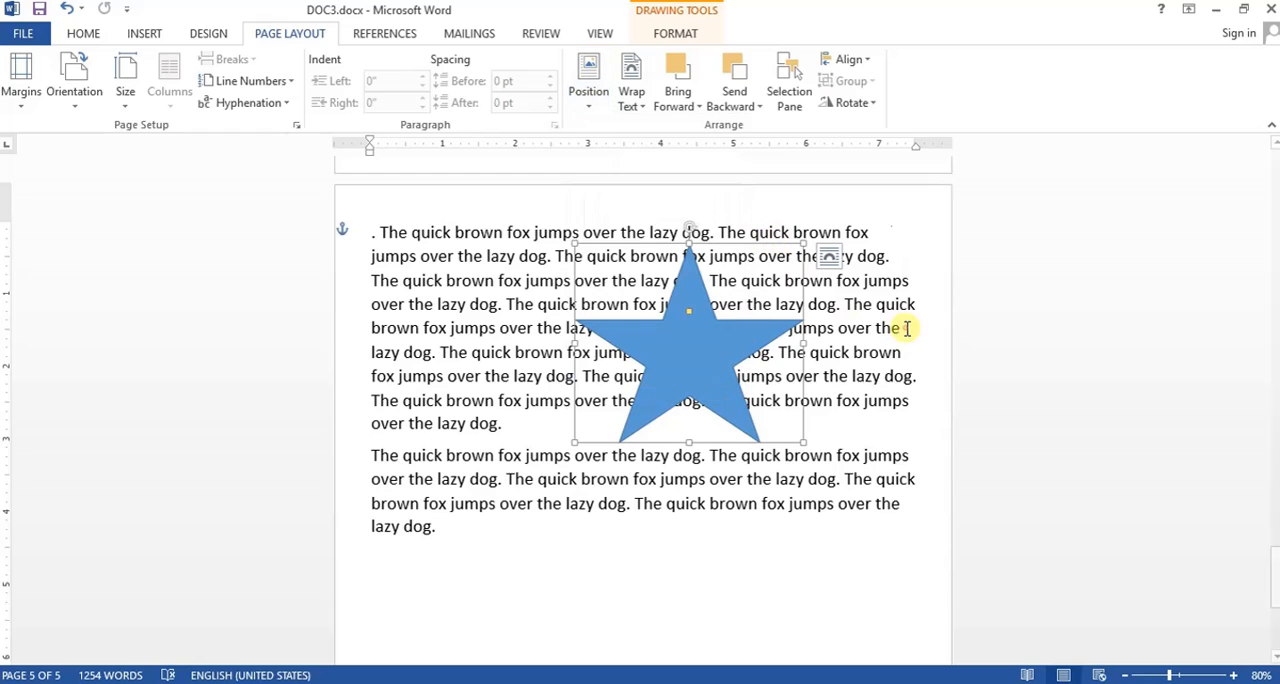
{"action": "left_click", "coordinate": [634, 92]}
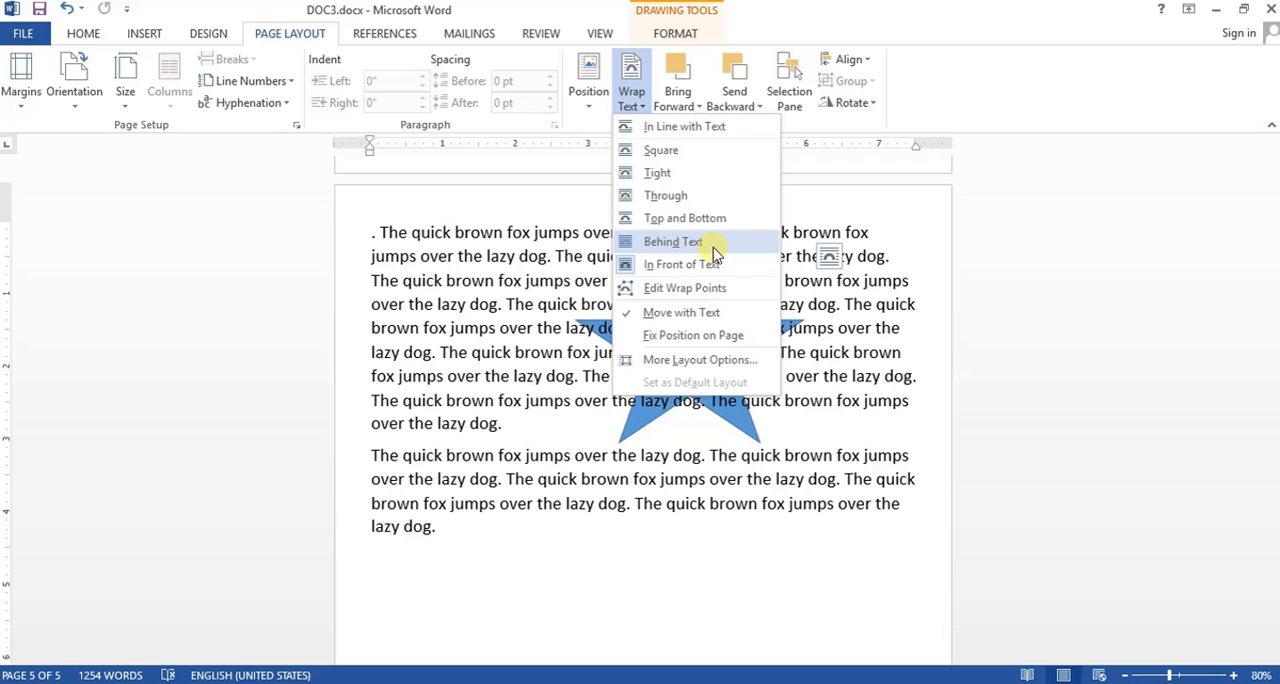
{"action": "left_click", "coordinate": [713, 246]}
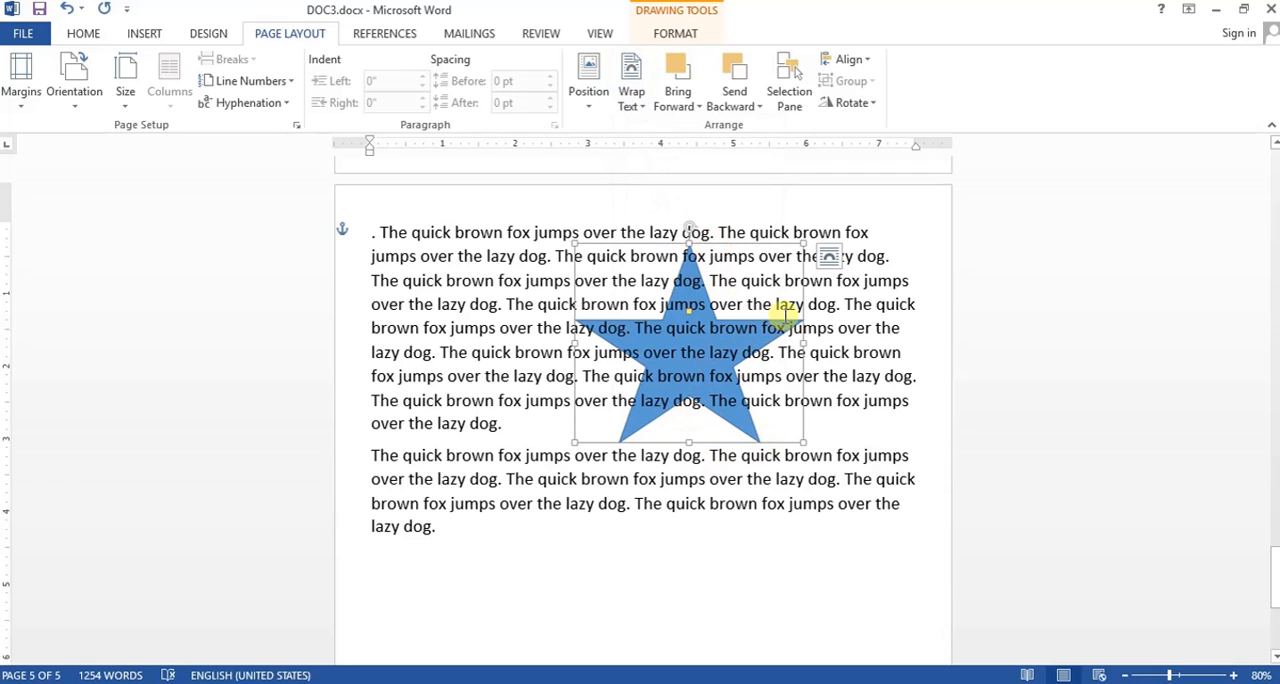
{"action": "left_click", "coordinate": [634, 111]}
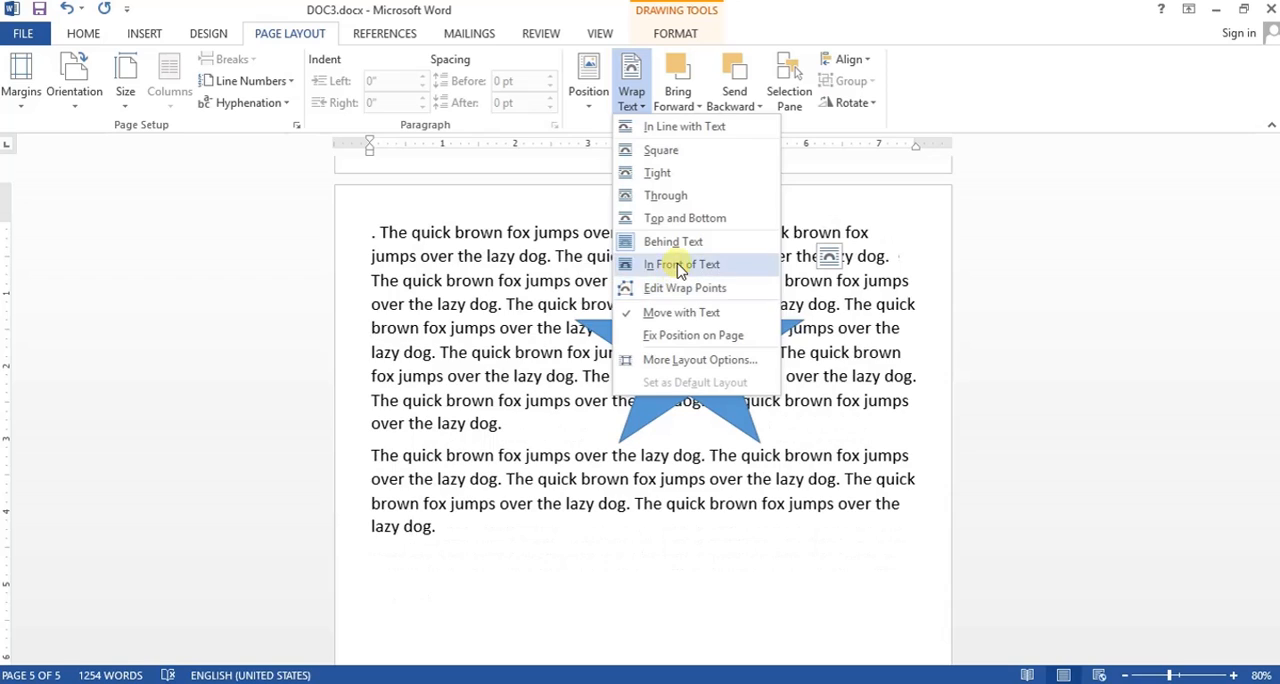
{"action": "left_click", "coordinate": [678, 266]}
- Edit the star's wrap points, pulling the point at its left inner corner outward and down
{"action": "left_click", "coordinate": [632, 98]}
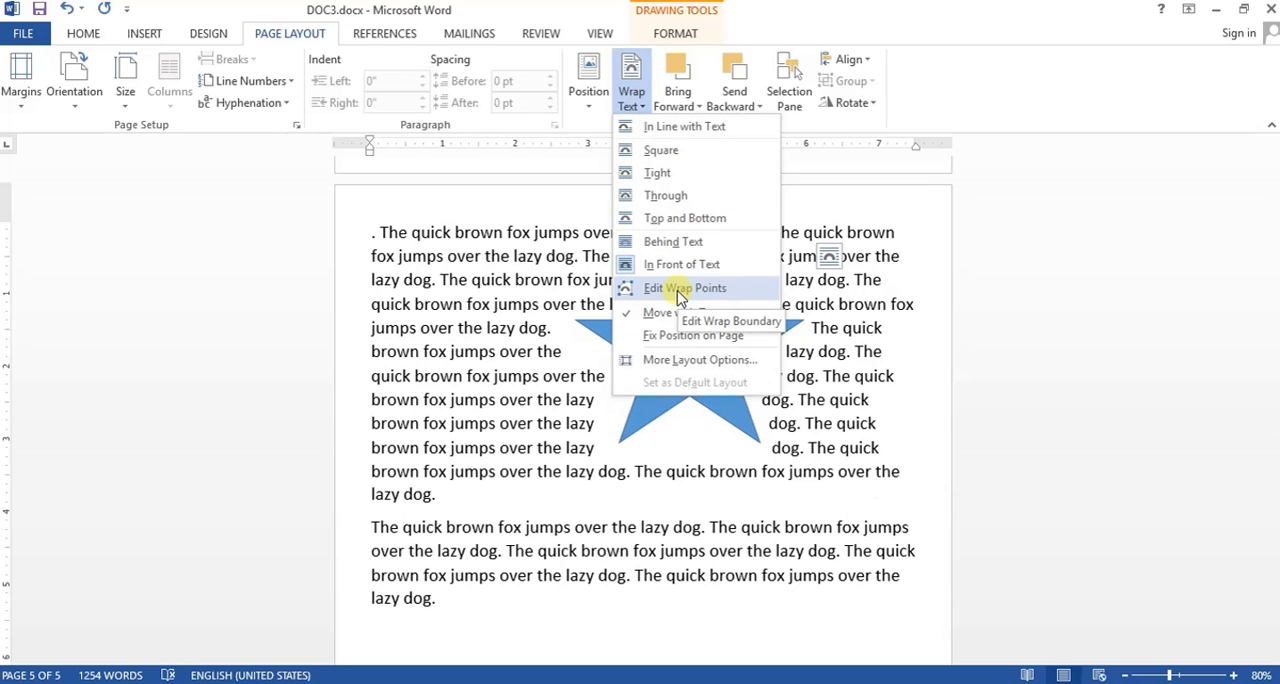
{"action": "left_click", "coordinate": [679, 290]}
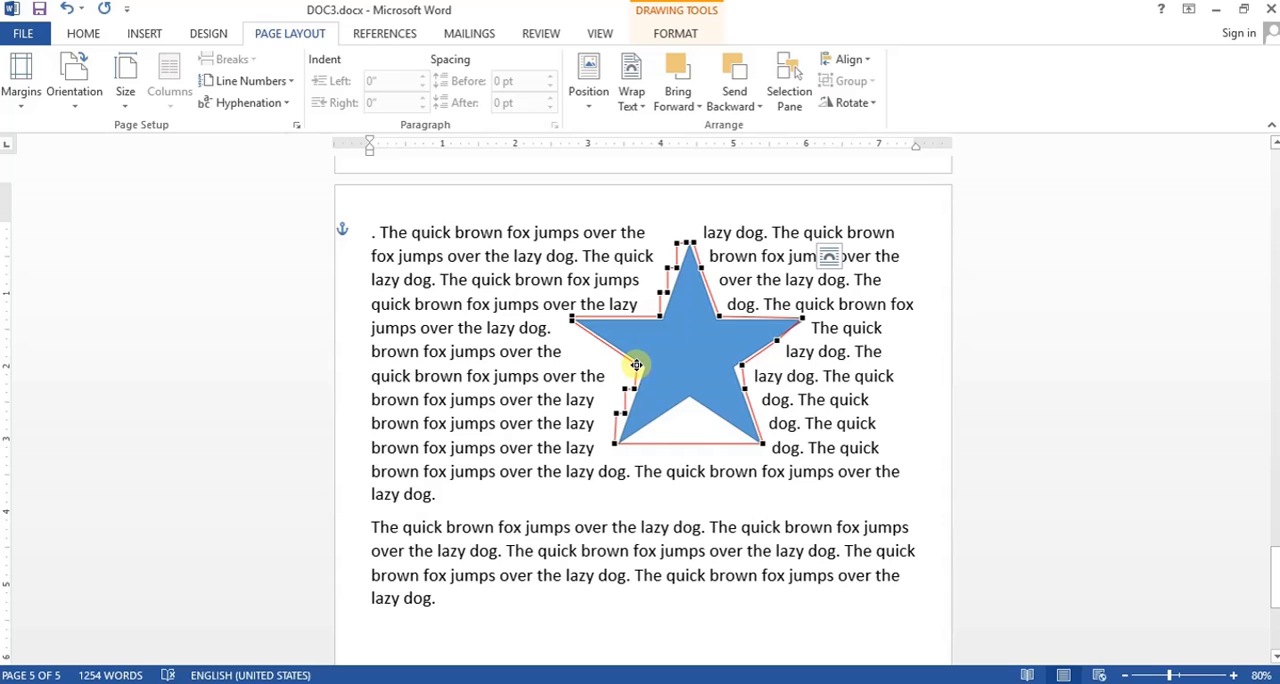
{"action": "left_click_drag", "start_coordinate": [636, 365], "coordinate": [610, 398]}
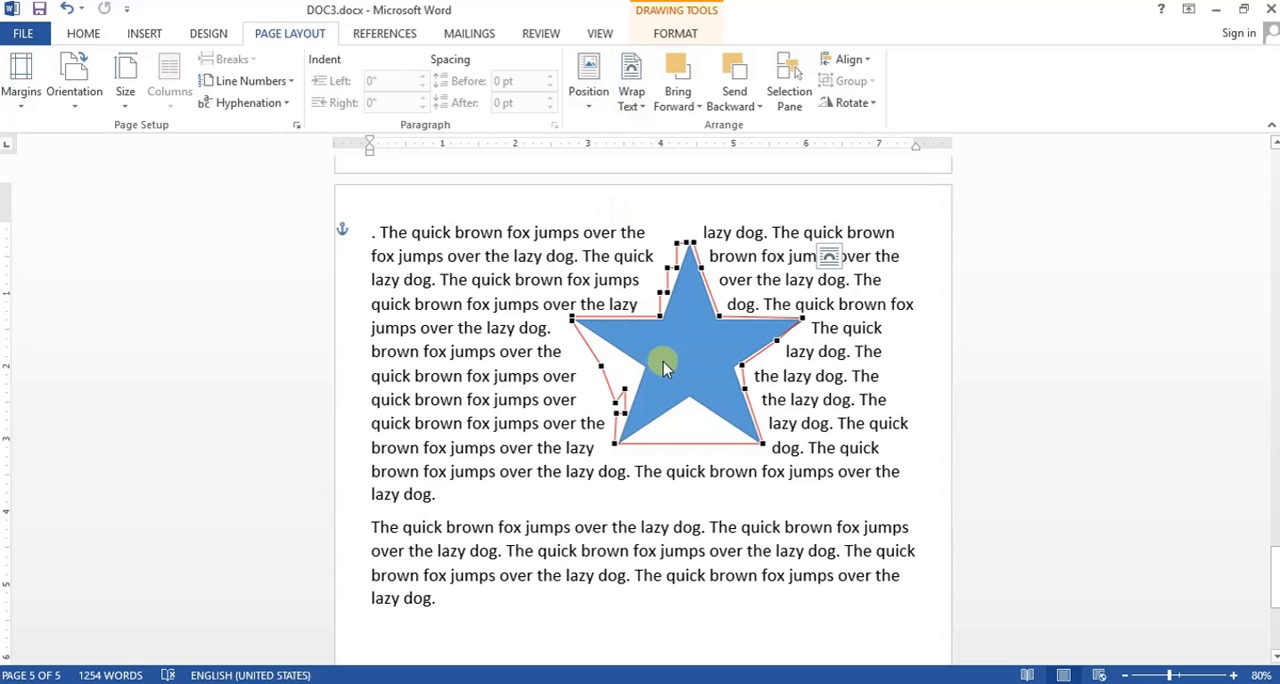
{"action": "left_click", "coordinate": [958, 323]}
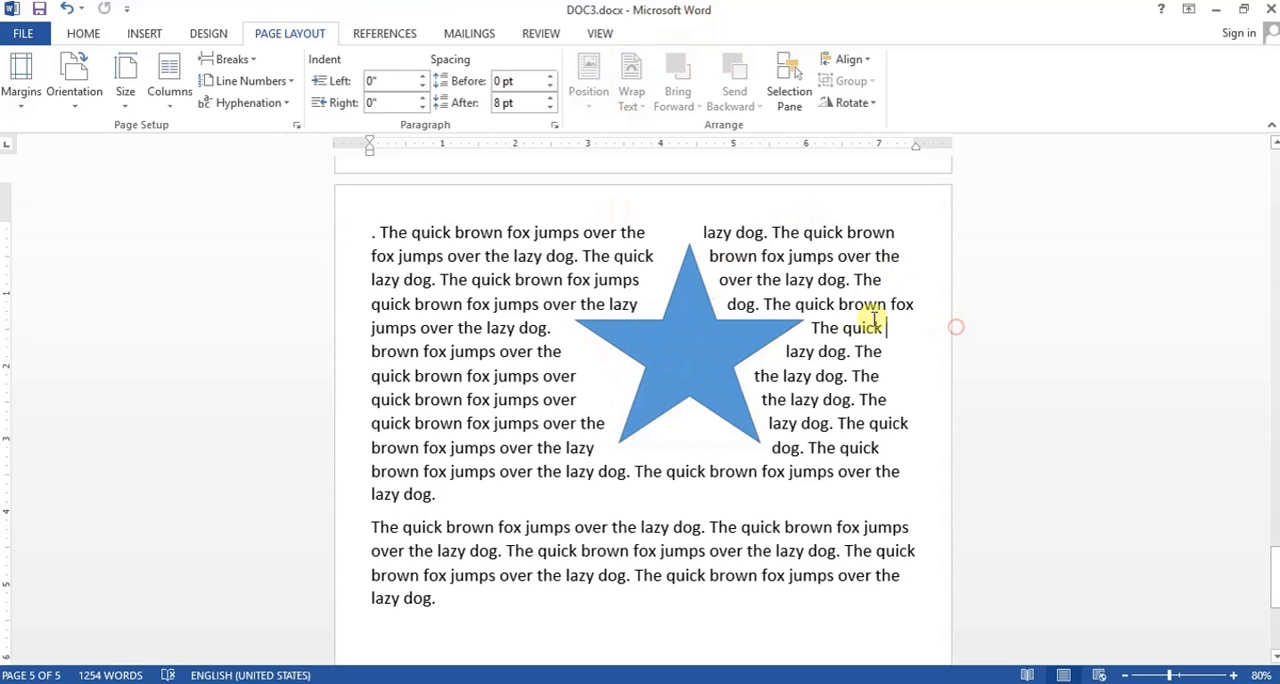
- Examine the Bring Forward and Send Backward options available for the star
{"action": "left_click", "coordinate": [689, 308]}
{"action": "left_click", "coordinate": [678, 100]}
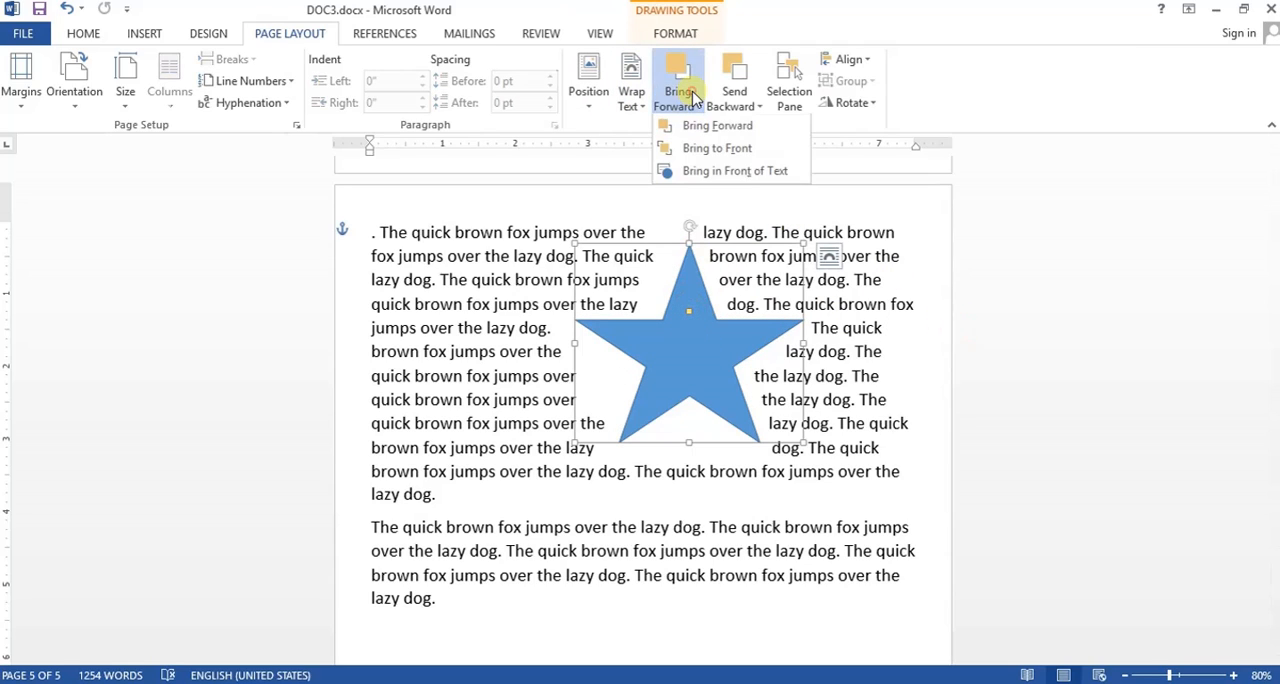
{"action": "left_click", "coordinate": [735, 104]}
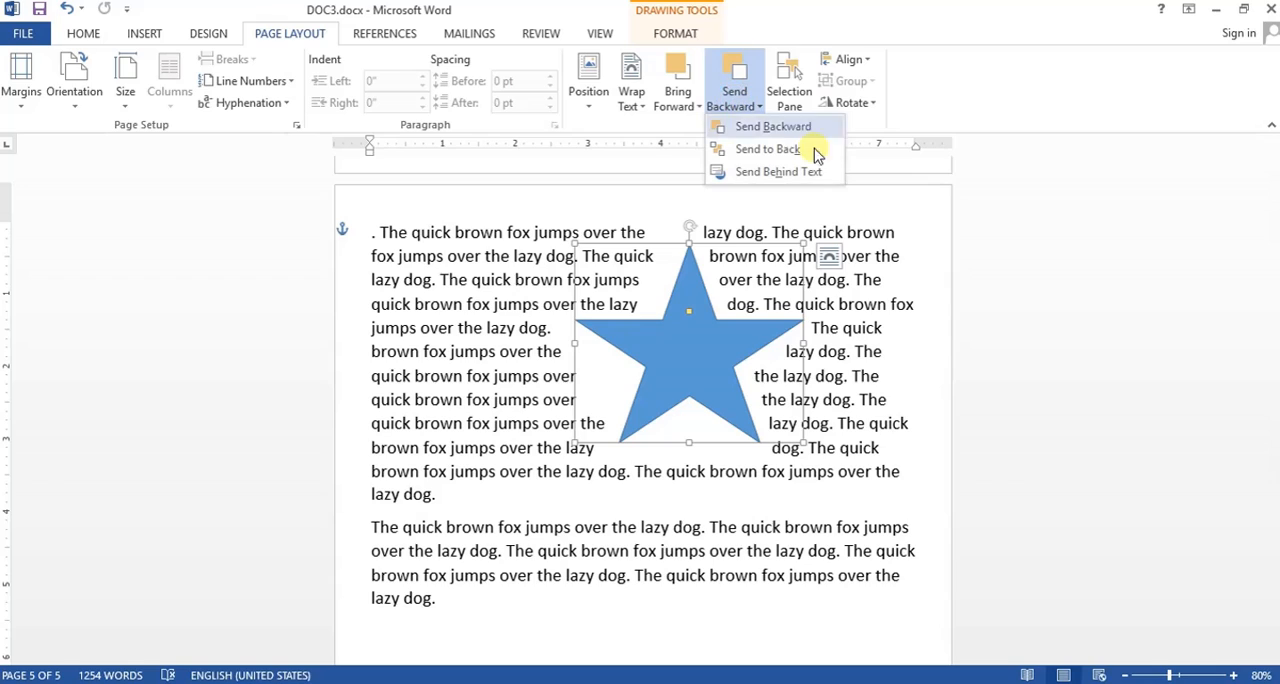
{"action": "left_click", "coordinate": [863, 284]}
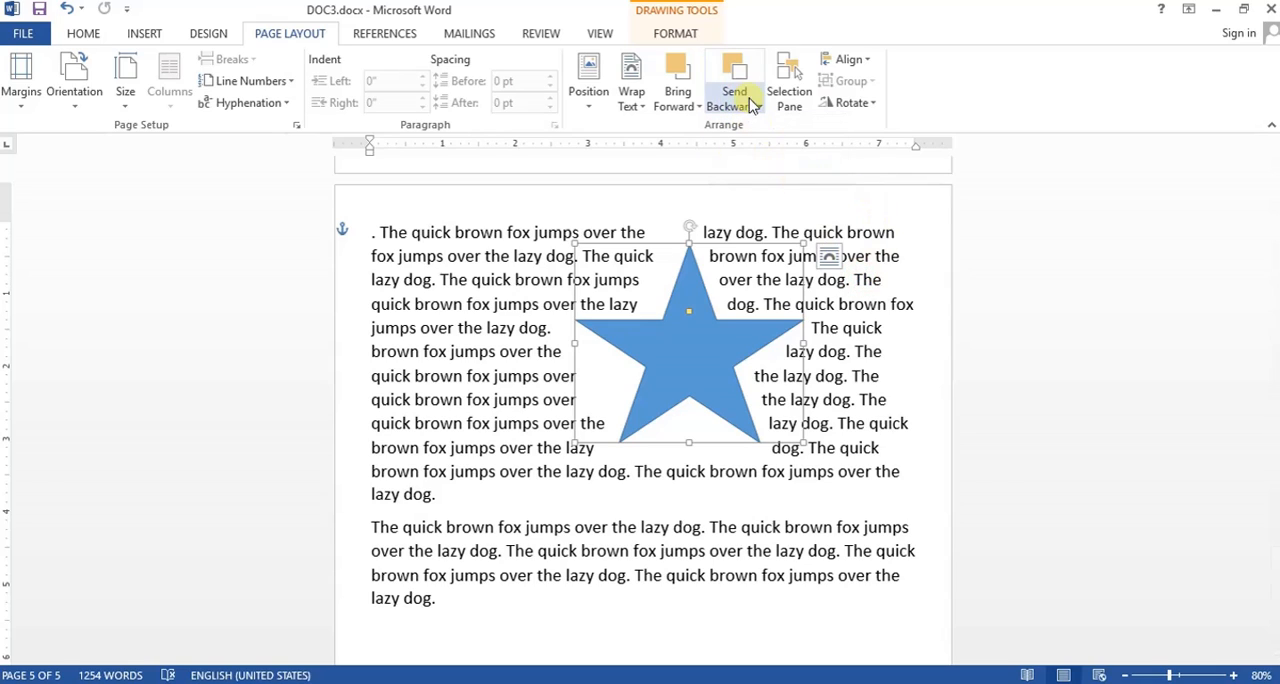
- Apply Send Behind Text to the star and move it horizontally toward the left side of the paragraph
{"action": "left_click", "coordinate": [711, 346]}
{"action": "left_click", "coordinate": [745, 110]}
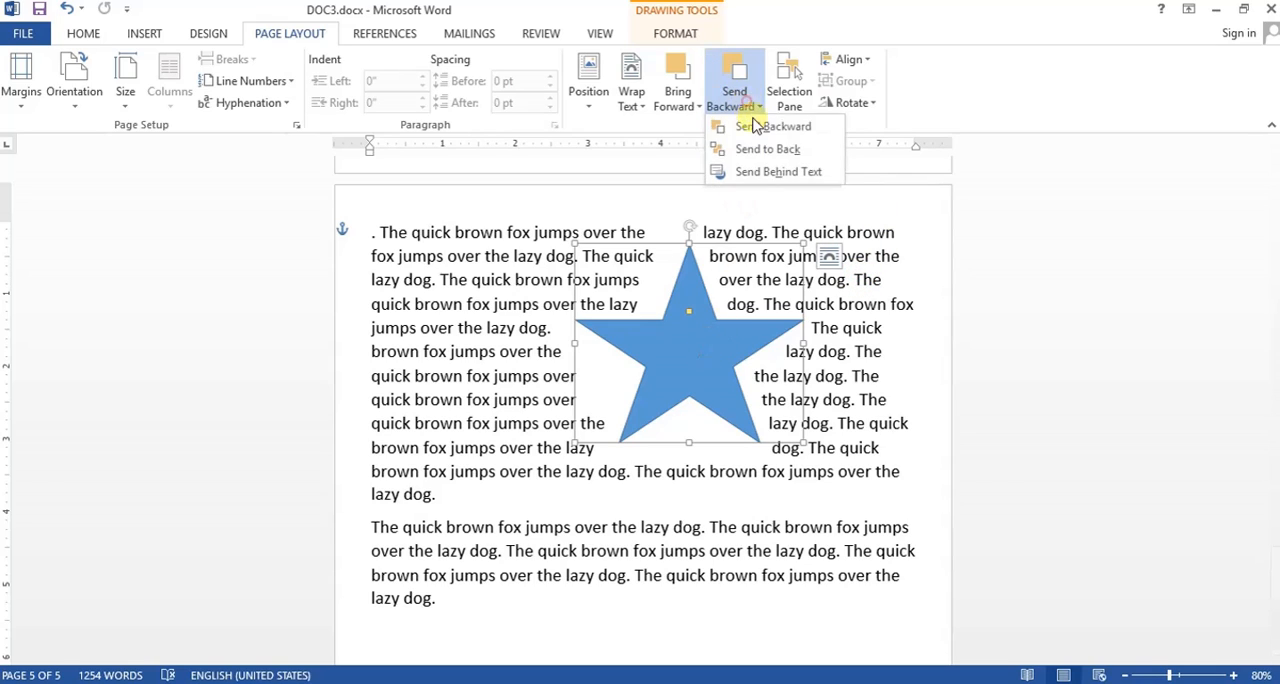
{"action": "left_click", "coordinate": [762, 178]}
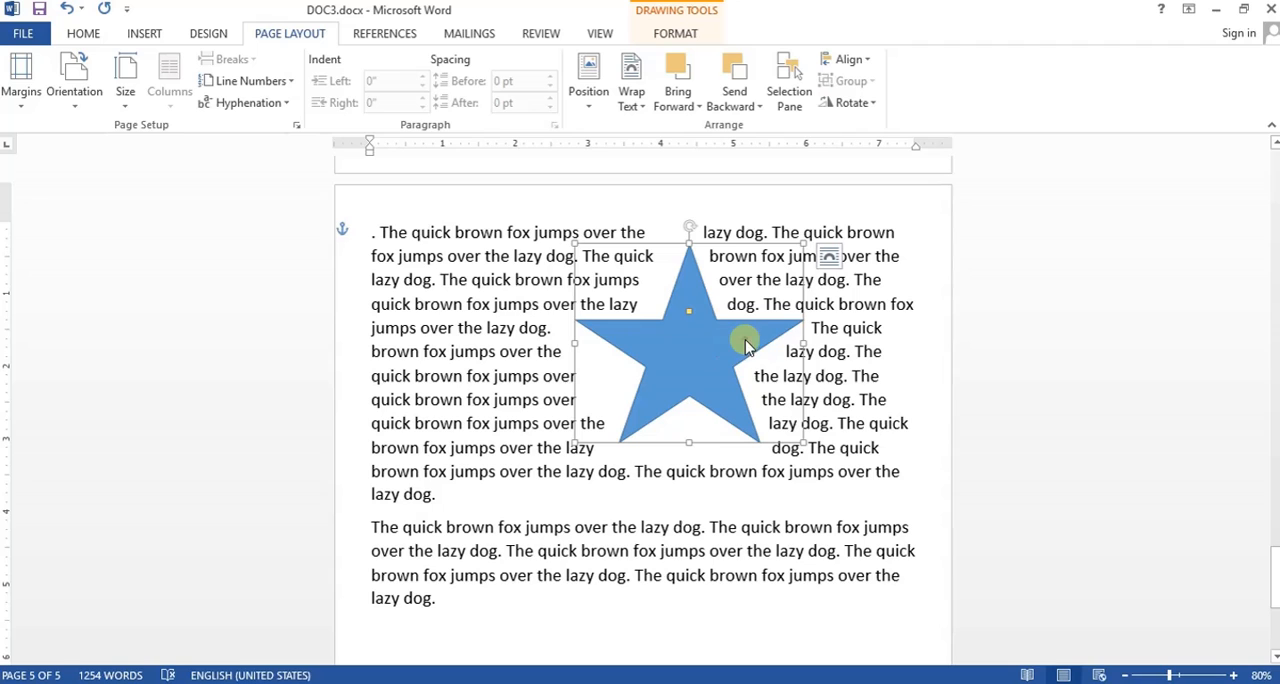
{"action": "left_click_drag", "start_coordinate": [772, 333], "coordinate": [632, 328]}
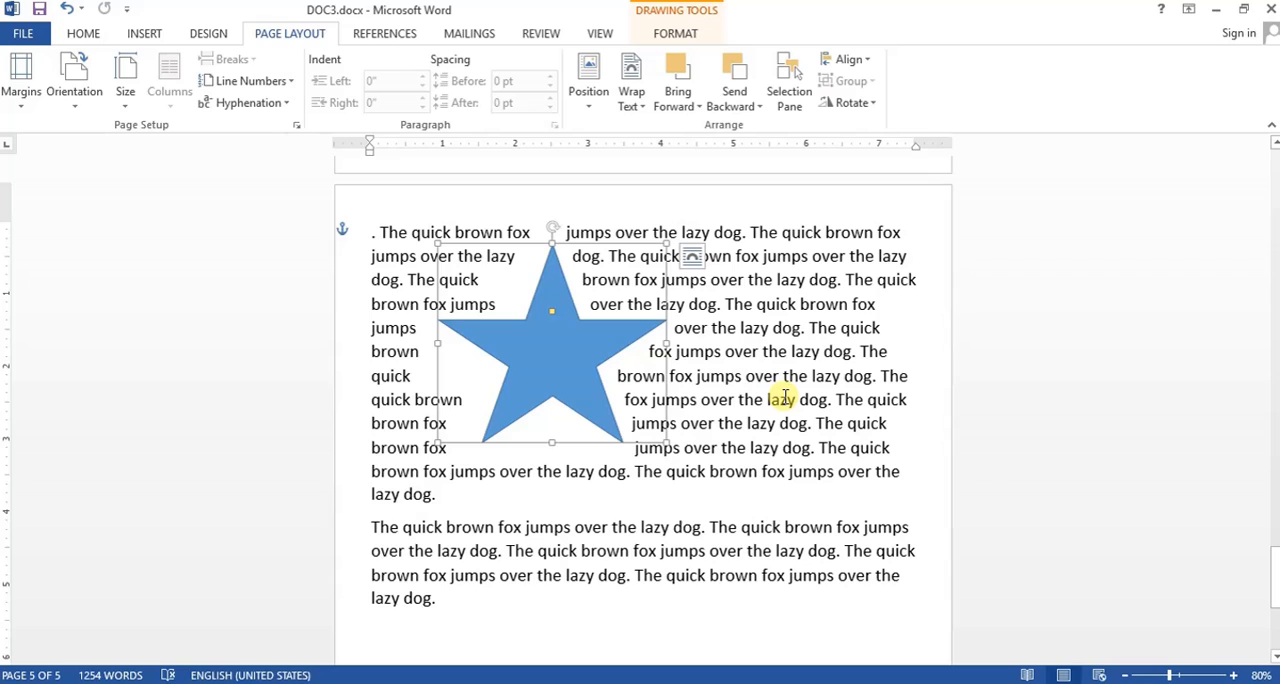
{"action": "left_click", "coordinate": [804, 351]}
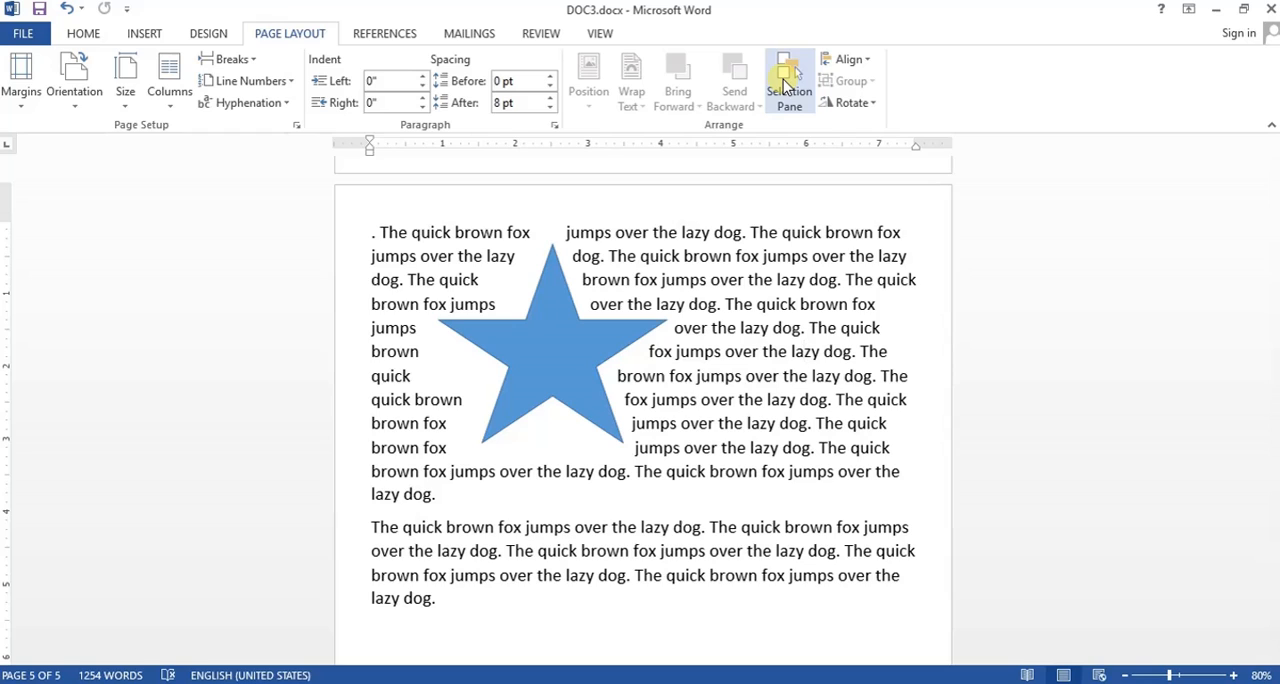
- Display the Selection Pane and select the 5-Point Star 1 object from its list
{"action": "left_click", "coordinate": [786, 88]}
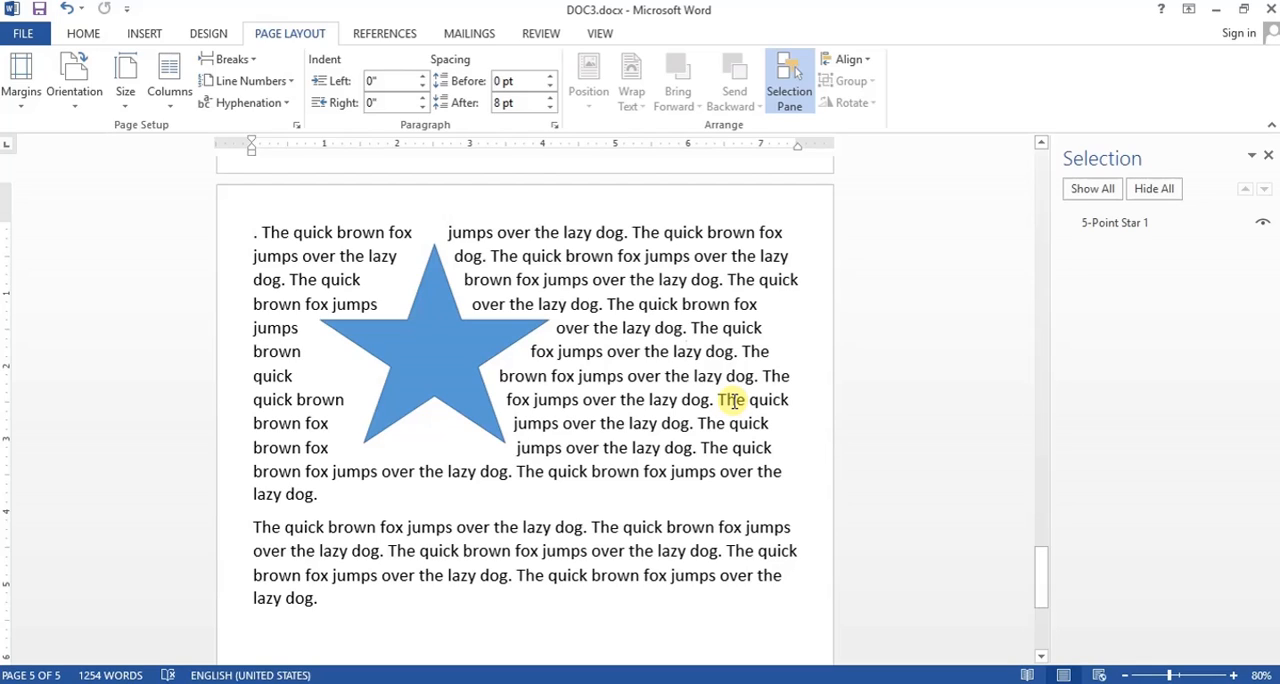
{"action": "left_click", "coordinate": [1149, 224]}
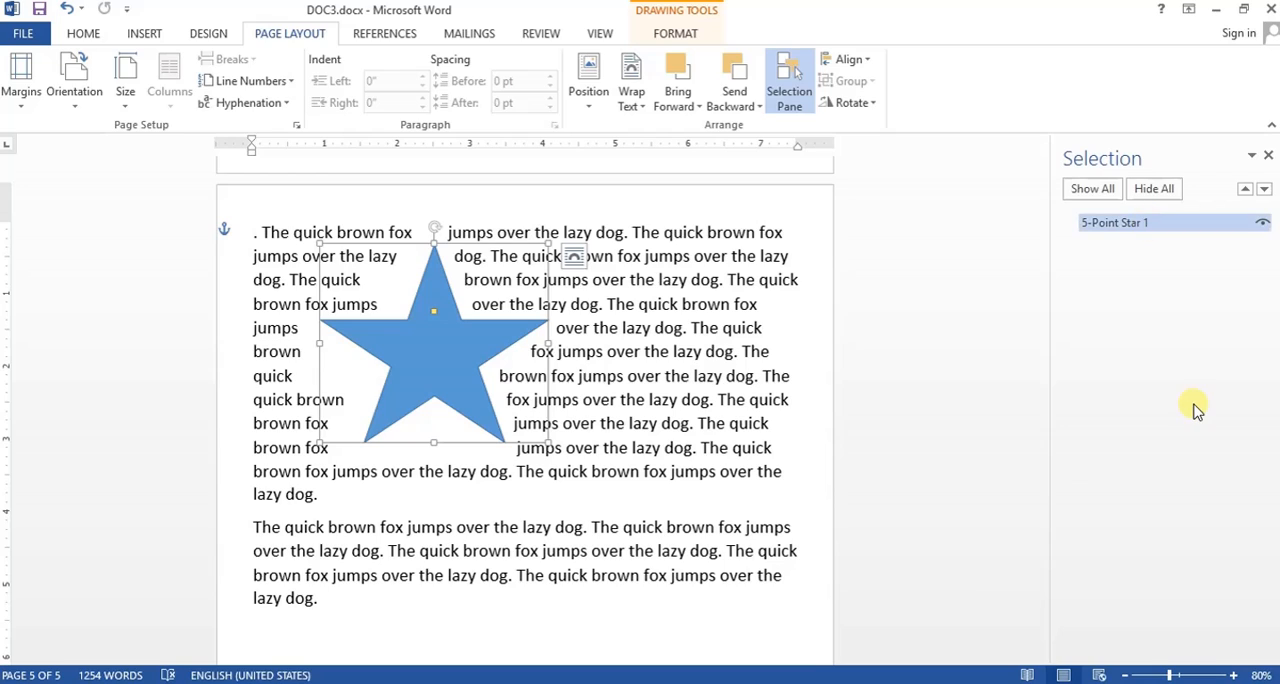